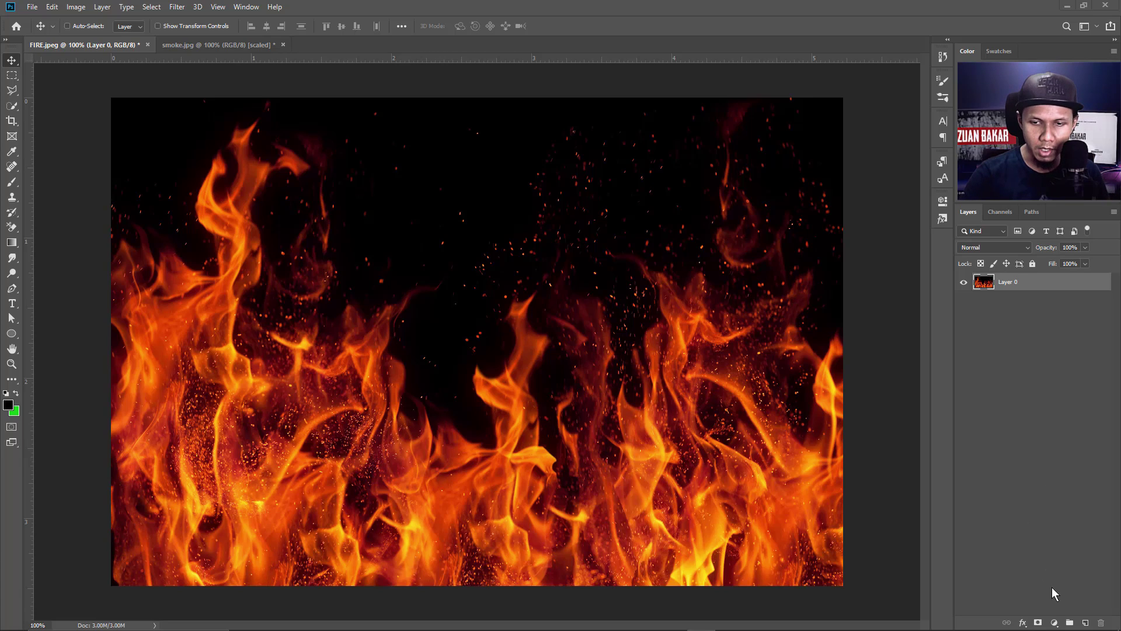
Step: Add a #810710 dark red Solid Color fill layer and move it beneath fire Layer 0
left_click(1053, 624)
left_click(1048, 423)
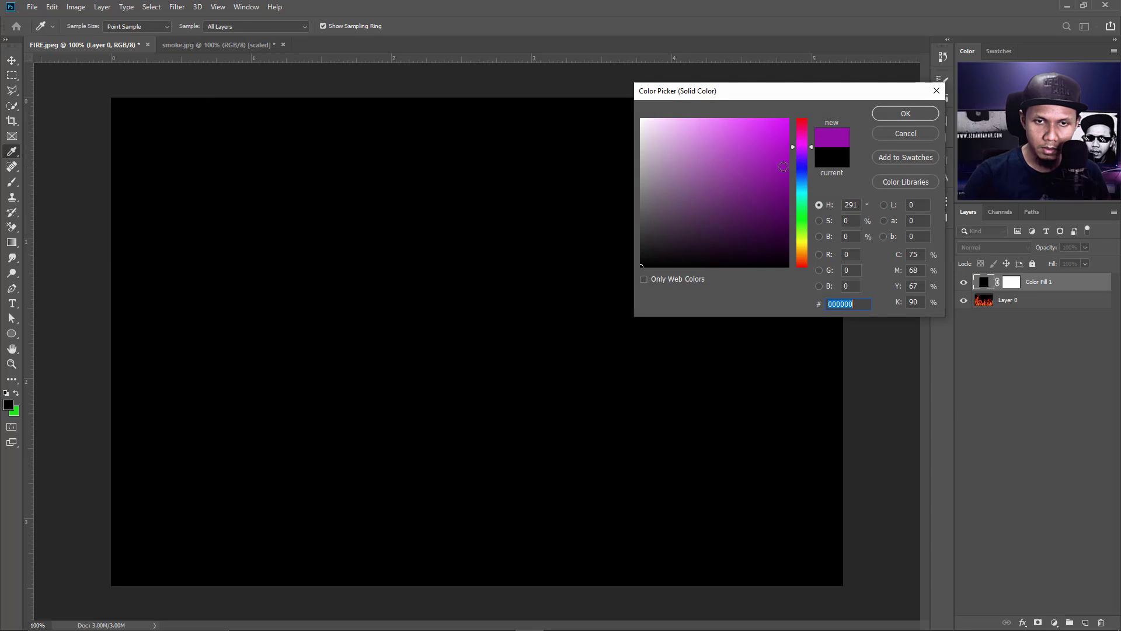
type("6e0781")
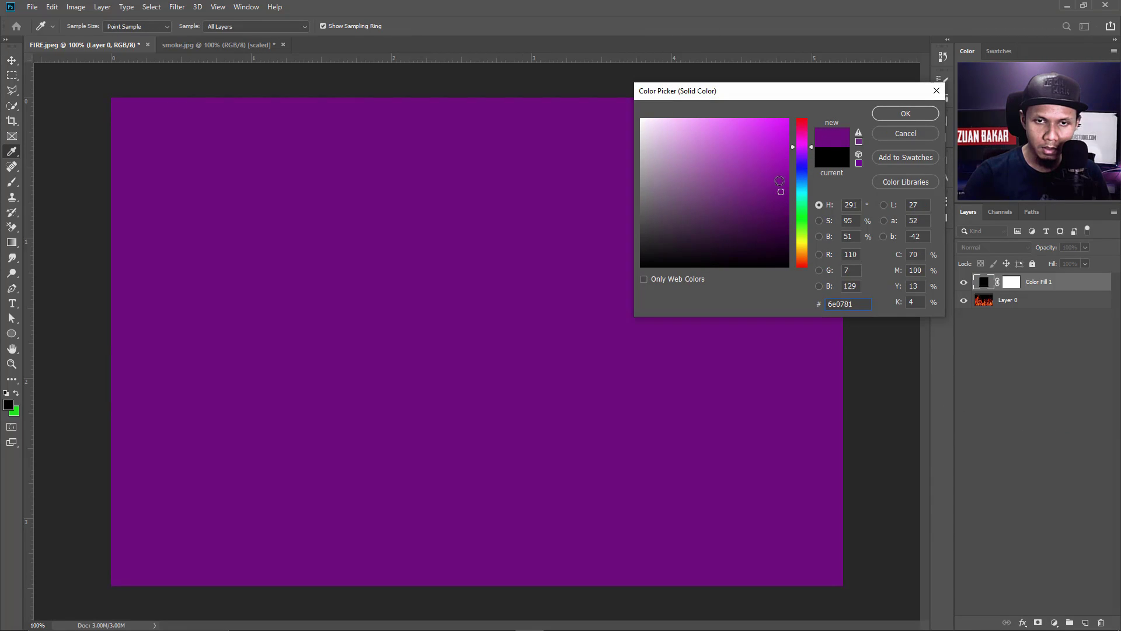
type("810710")
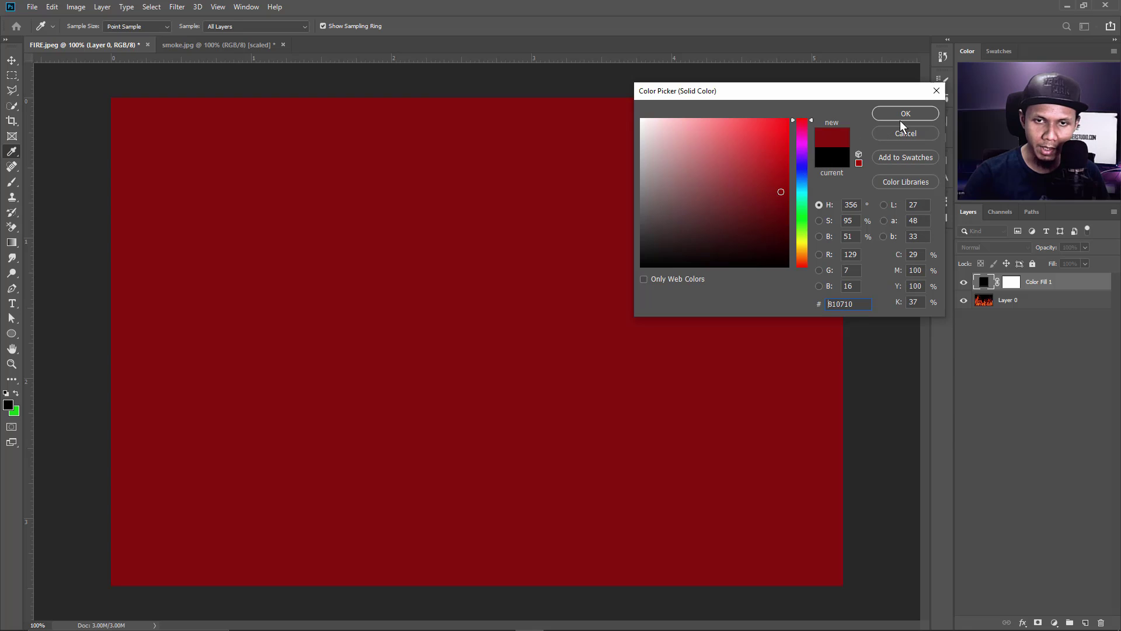
left_click(903, 113)
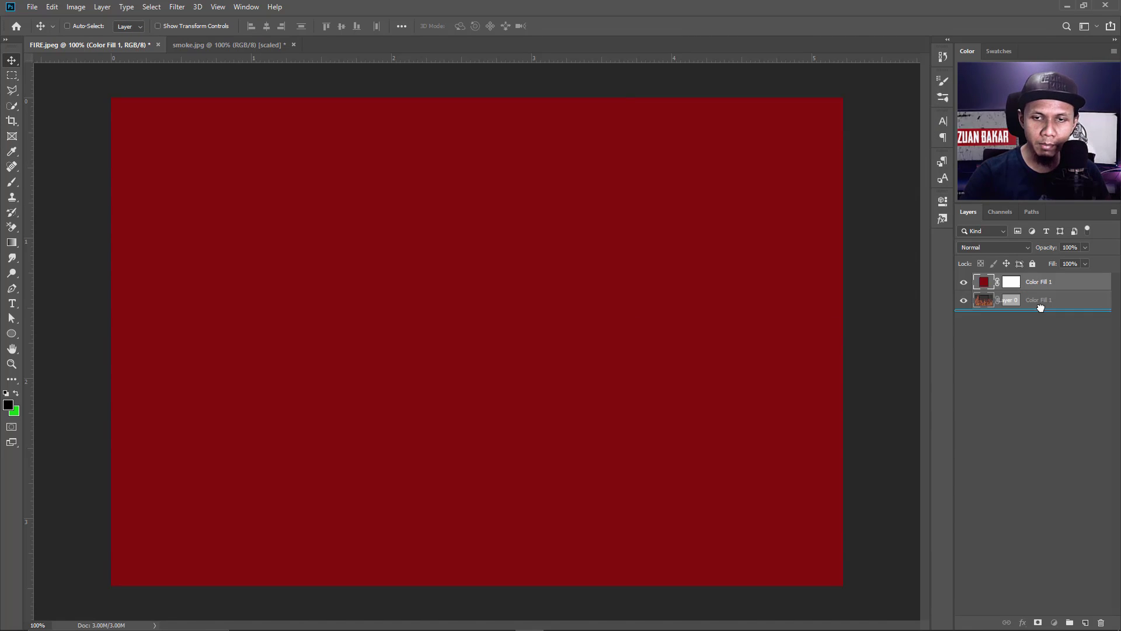
left_click_drag(1044, 288, 1045, 306)
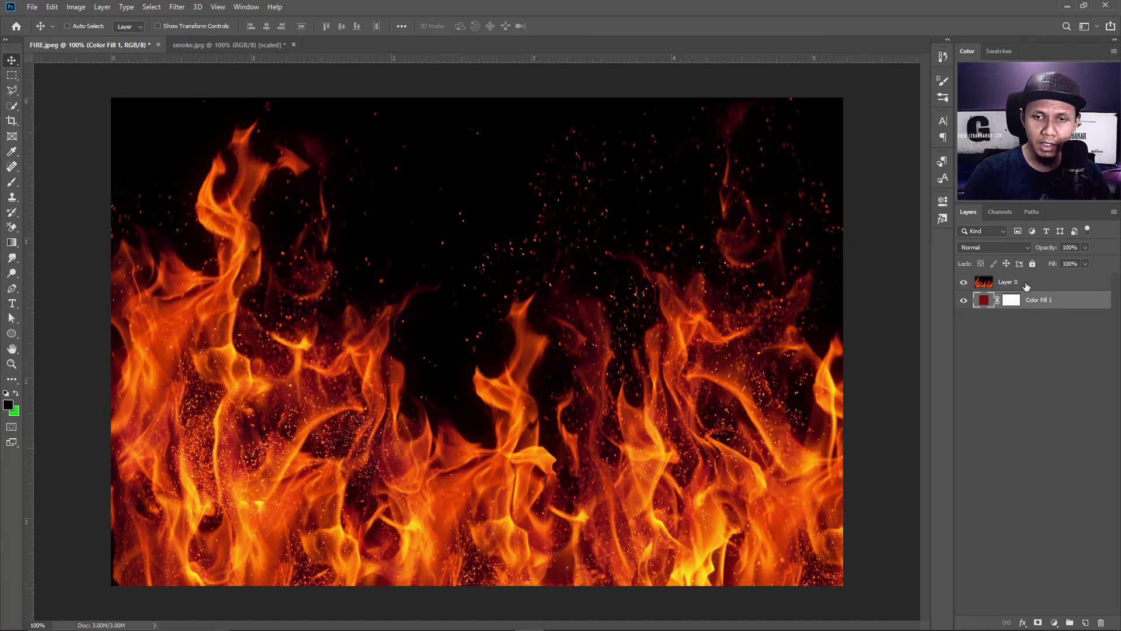
Step: Select fire Layer 0 and compare its Red, Green and Blue channels
left_click(1027, 284)
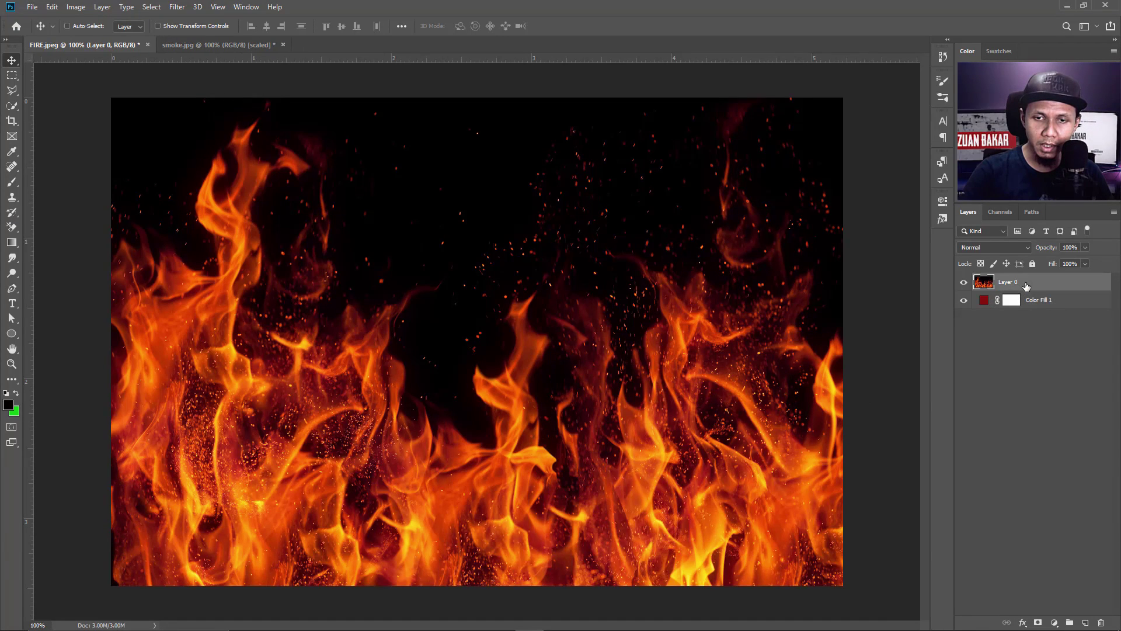
left_click(1003, 212)
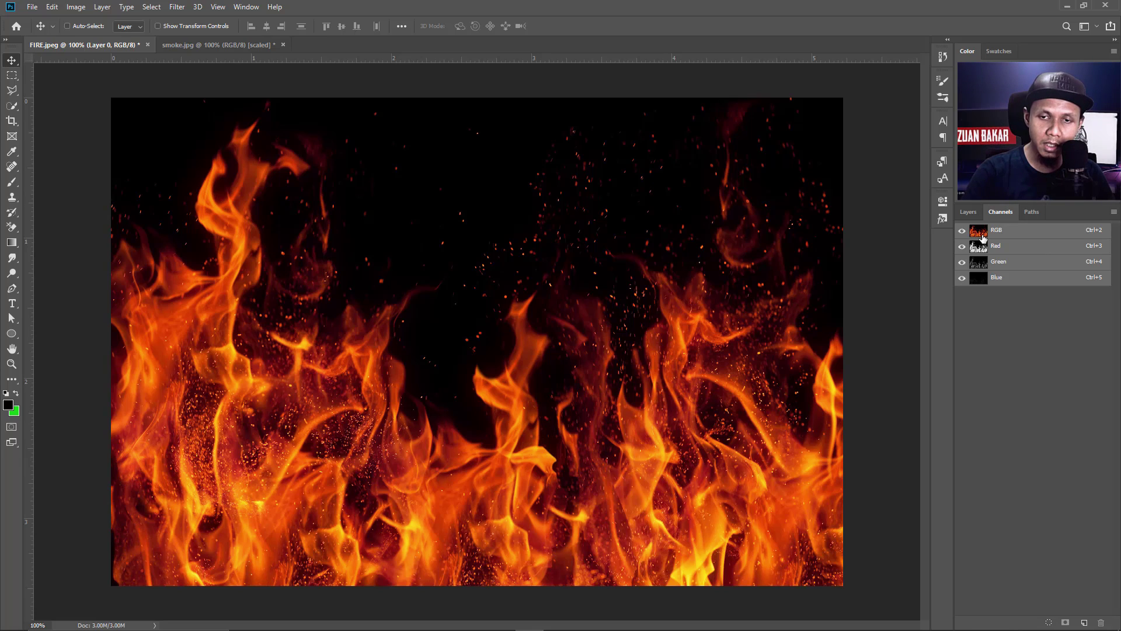
left_click(978, 246)
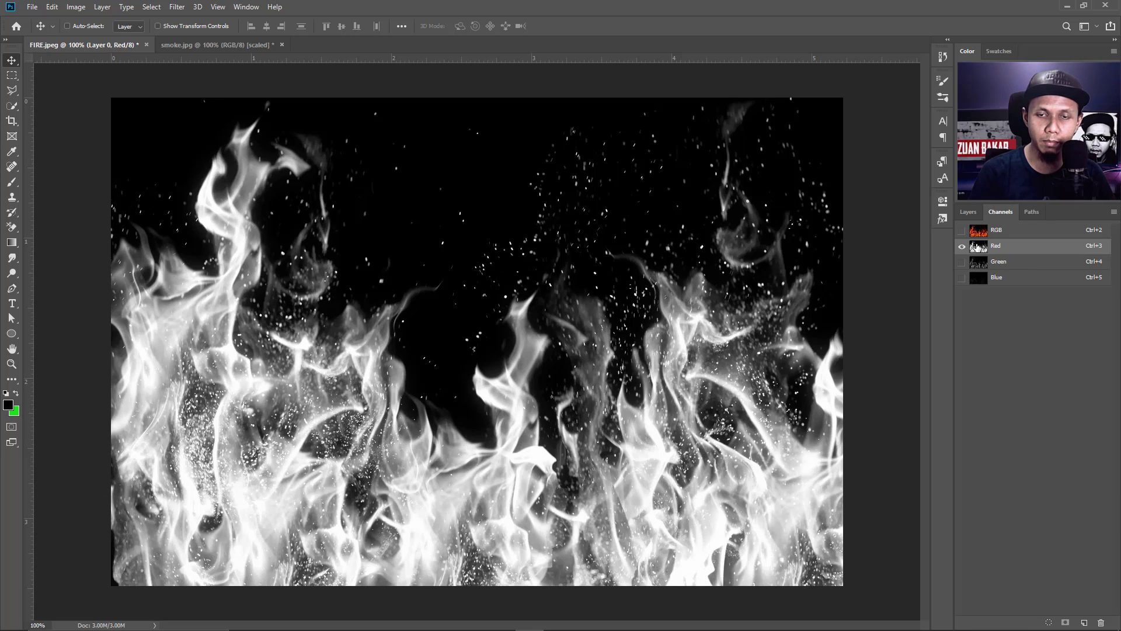
left_click(982, 266)
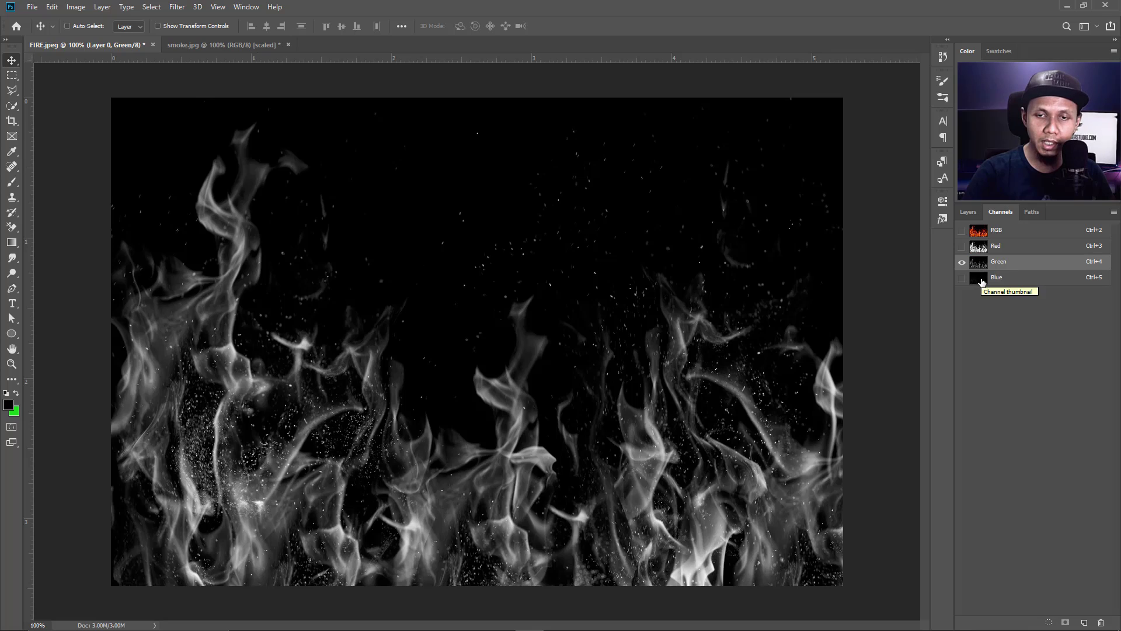
left_click(981, 282)
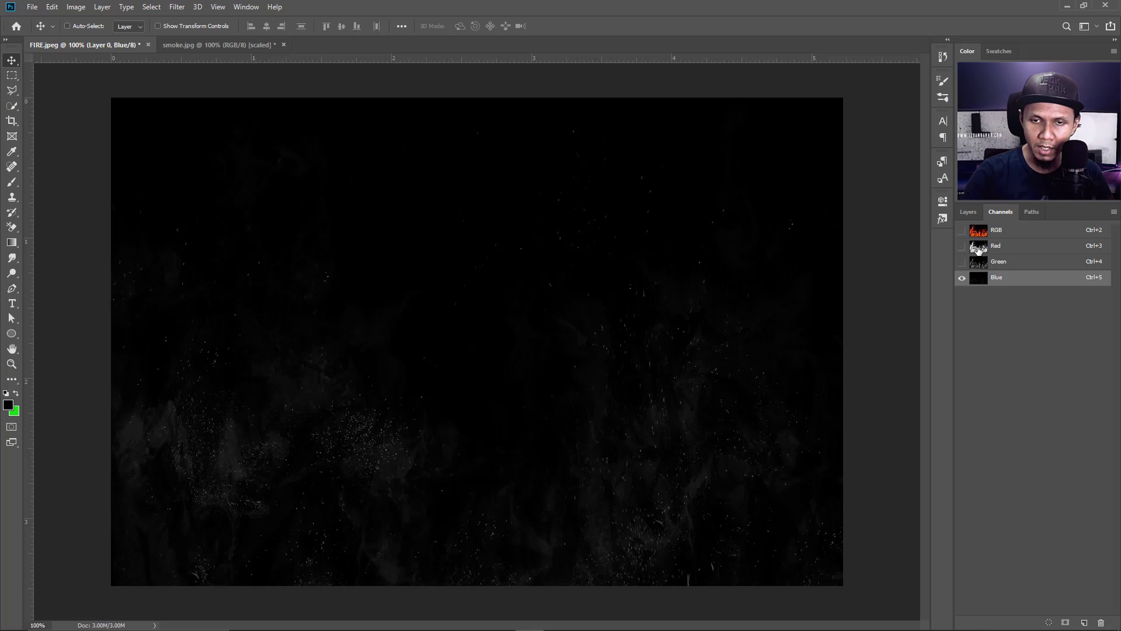
left_click(978, 250)
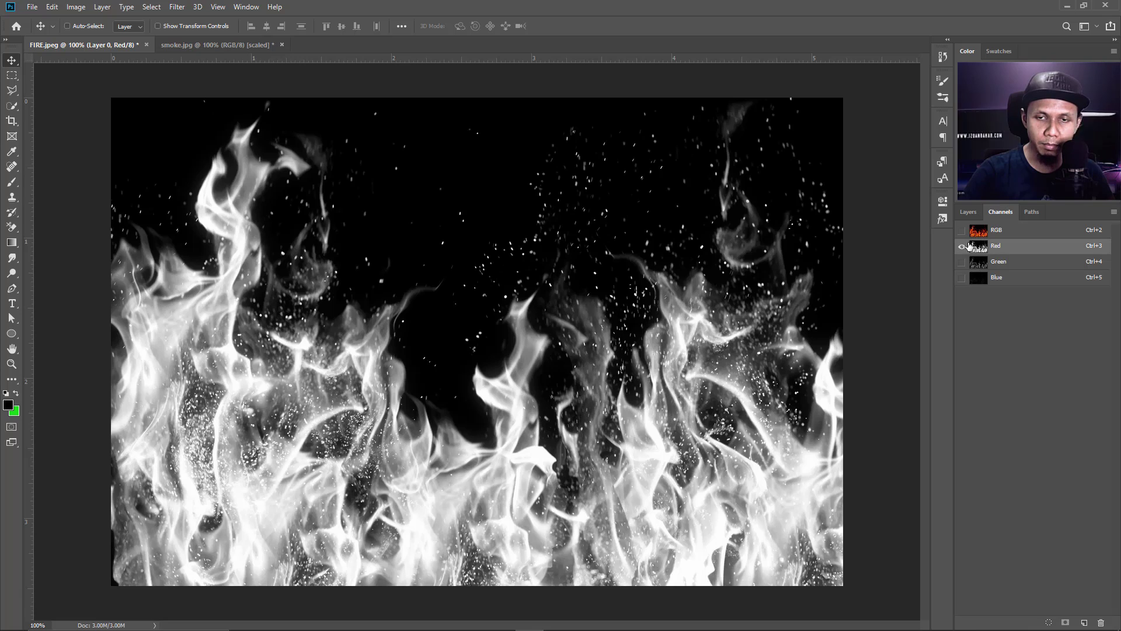
left_click(979, 233)
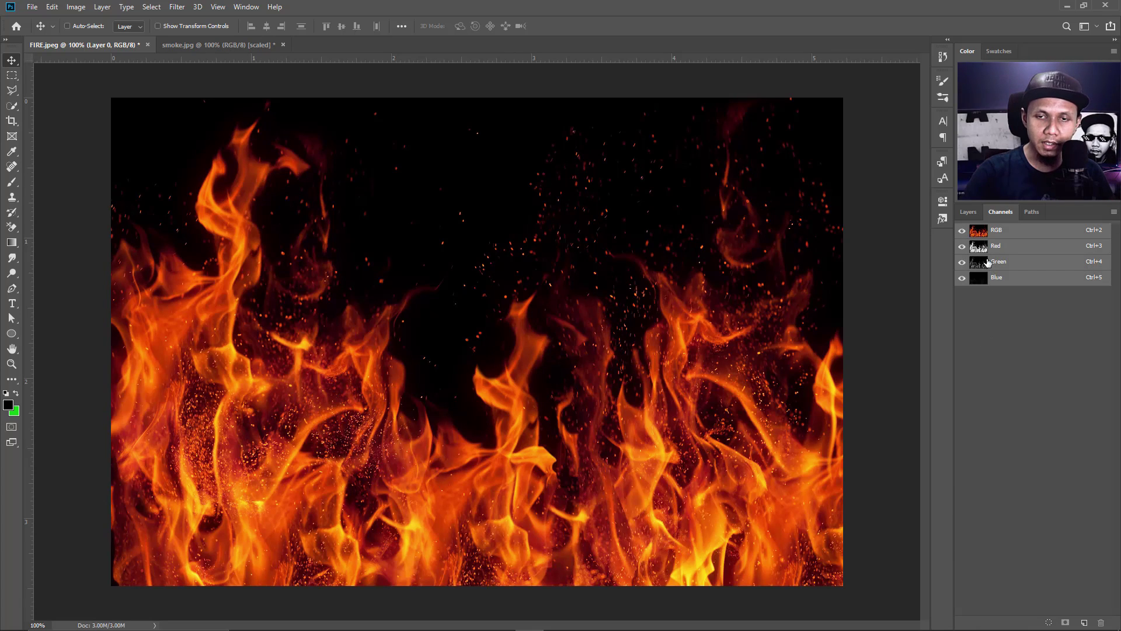
Step: Recheck the channels, confirm Red is brightest, and return to the RGB composite
left_click(993, 246)
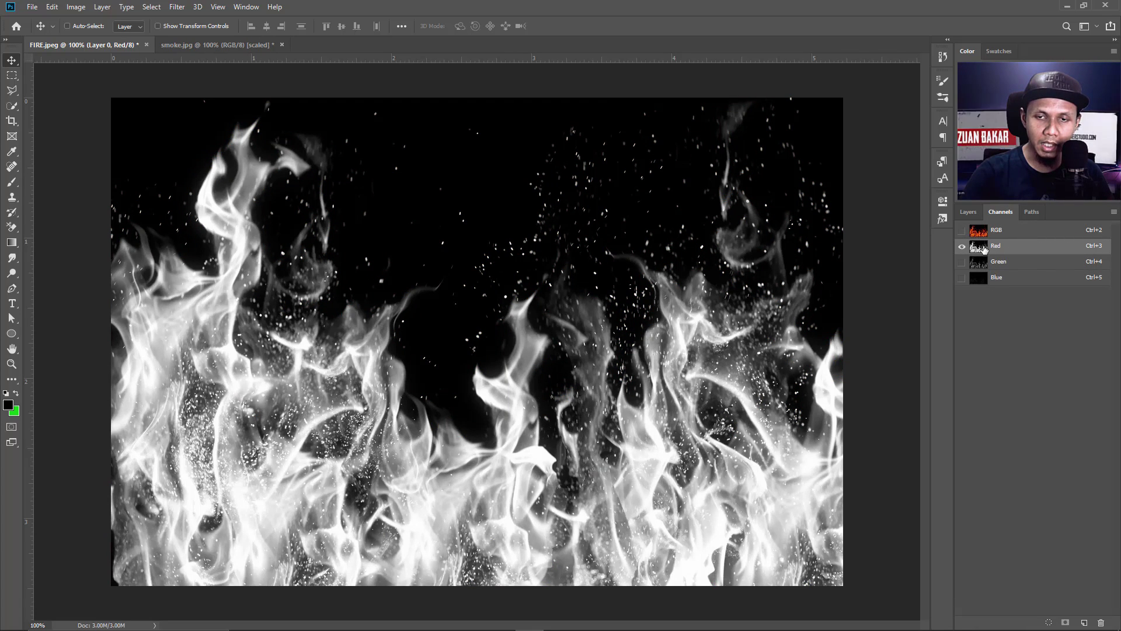
left_click(1000, 232)
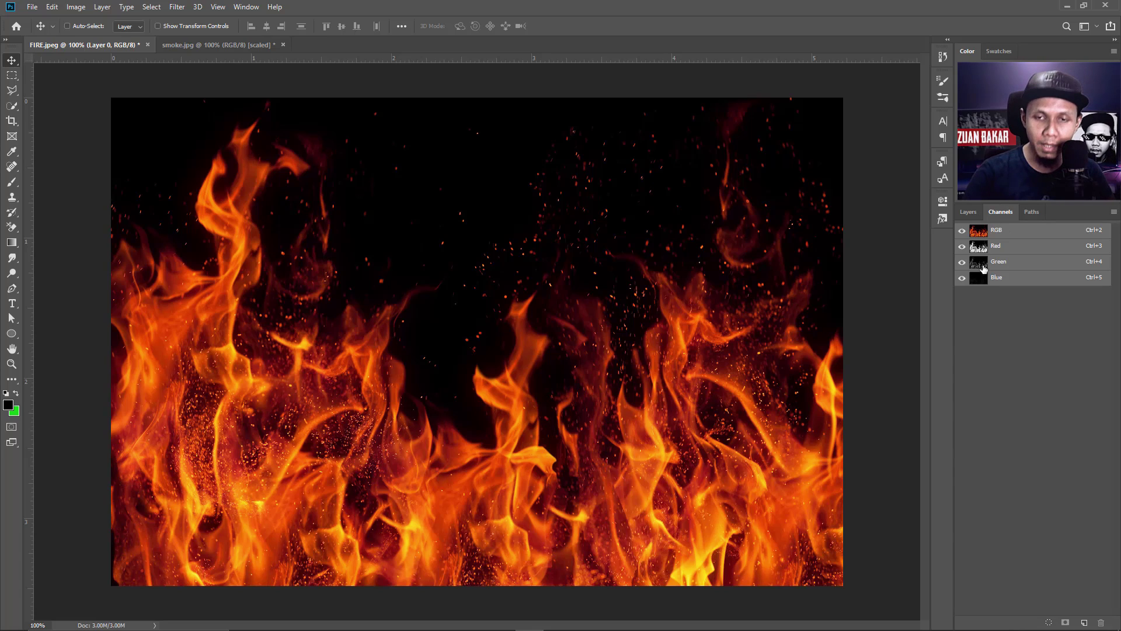
left_click(981, 250)
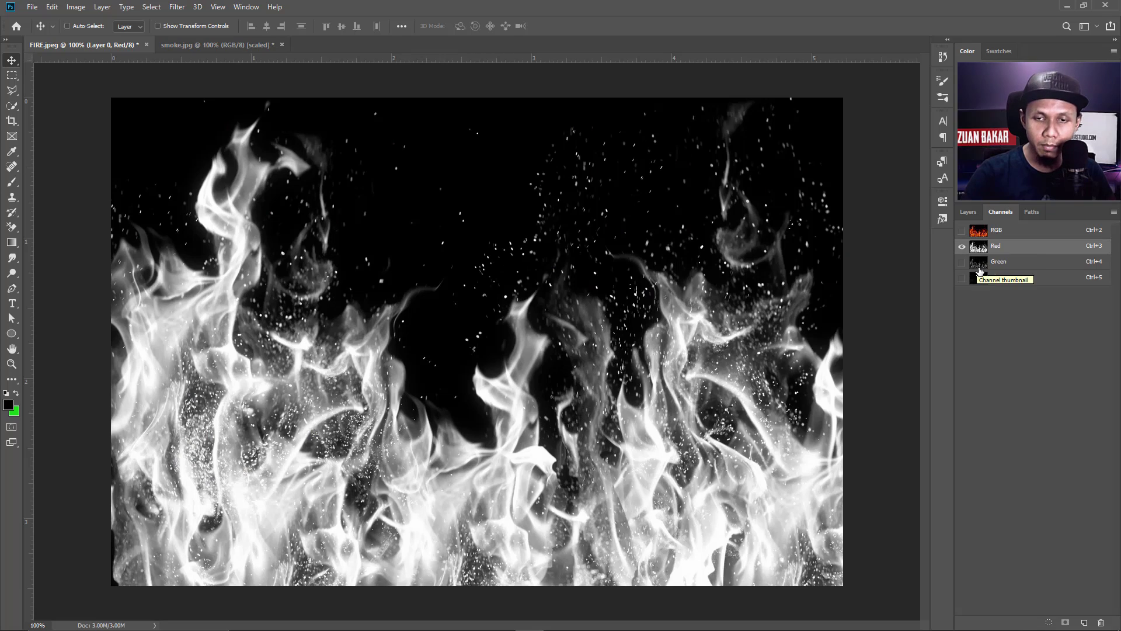
left_click(980, 264)
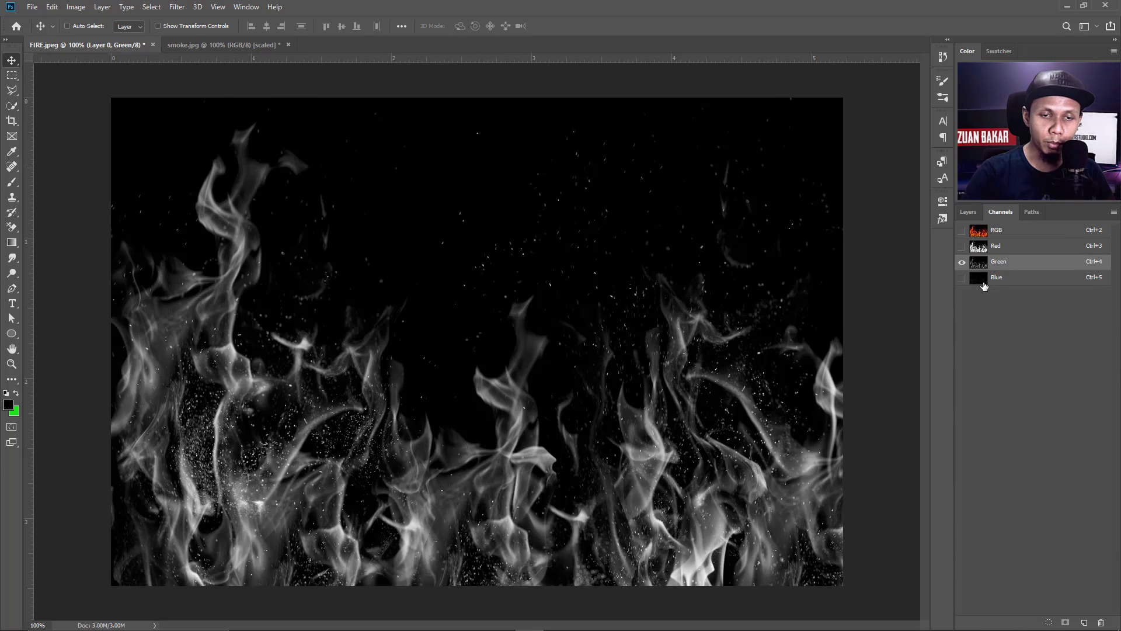
left_click(984, 281)
left_click(987, 250)
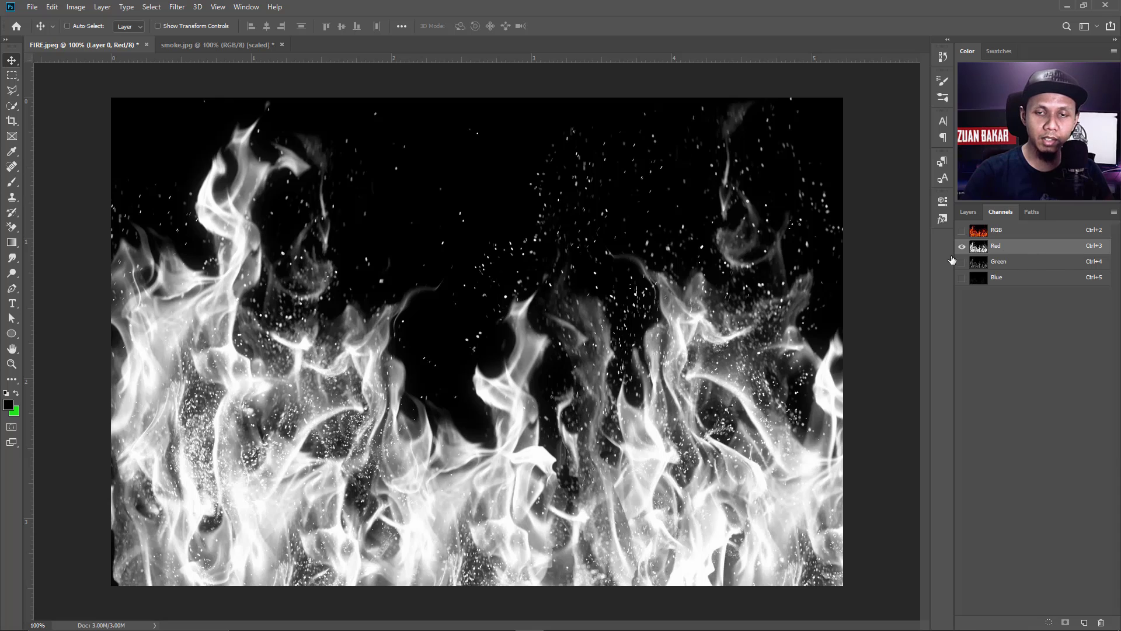
left_click(1014, 233)
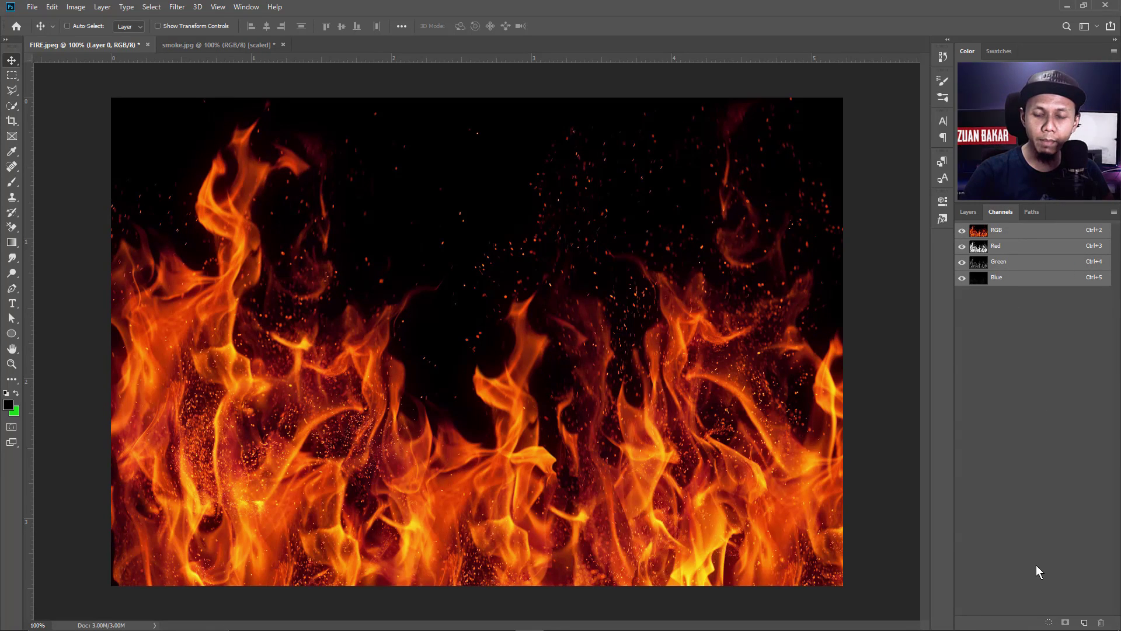
Step: Load the RGB luminosity as a selection and copy the bright fire to new Layer 1
left_click(1048, 623)
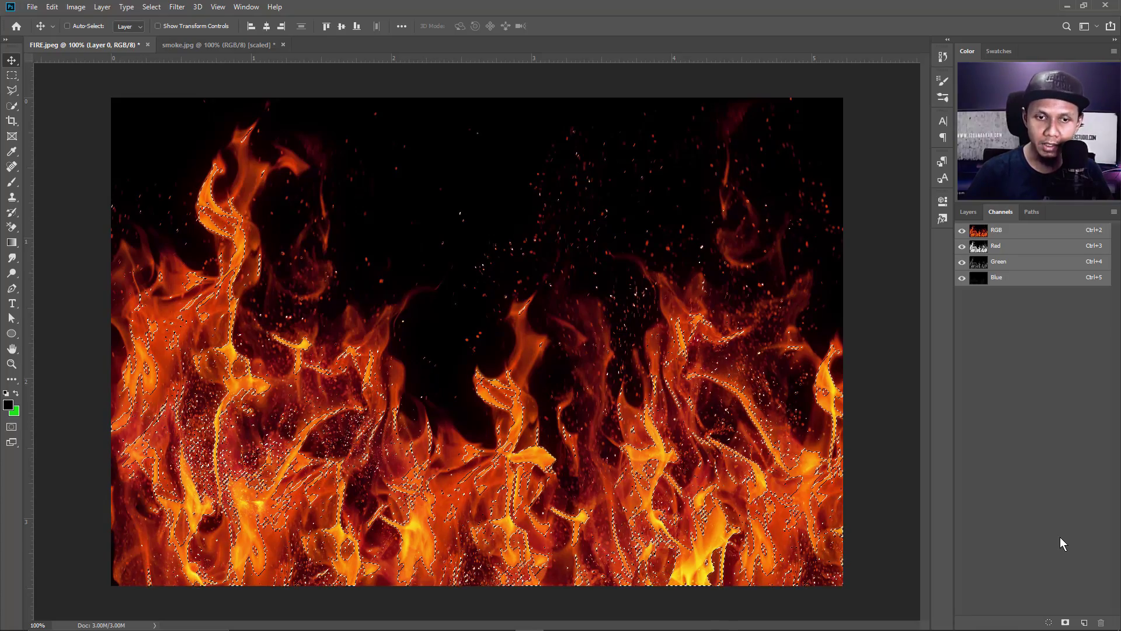
left_click(968, 212)
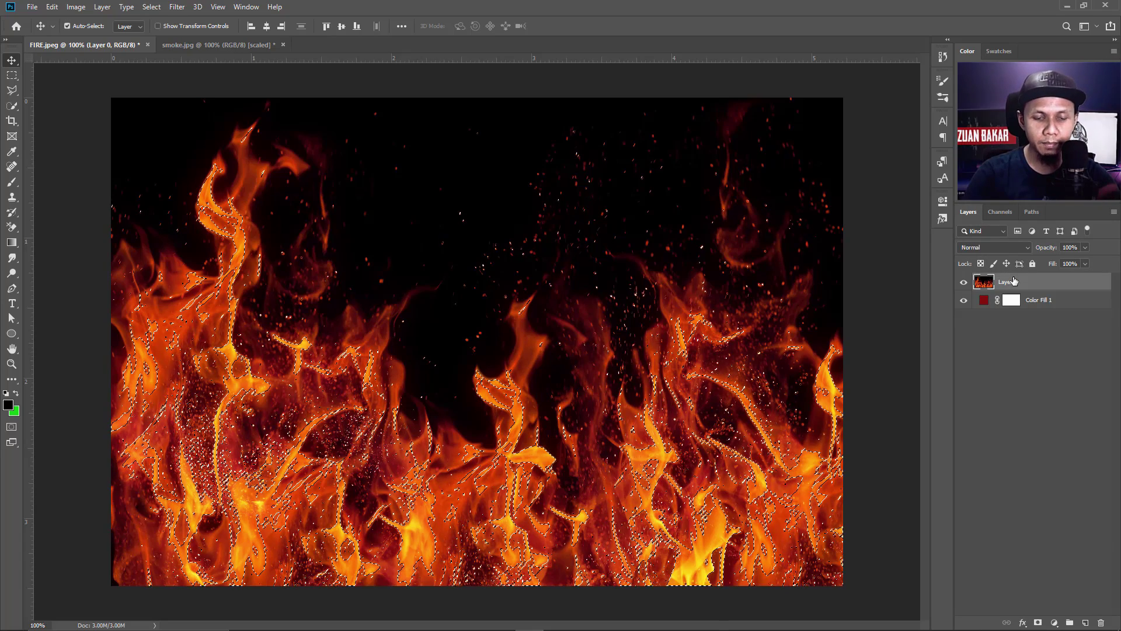
key("ctrl+j")
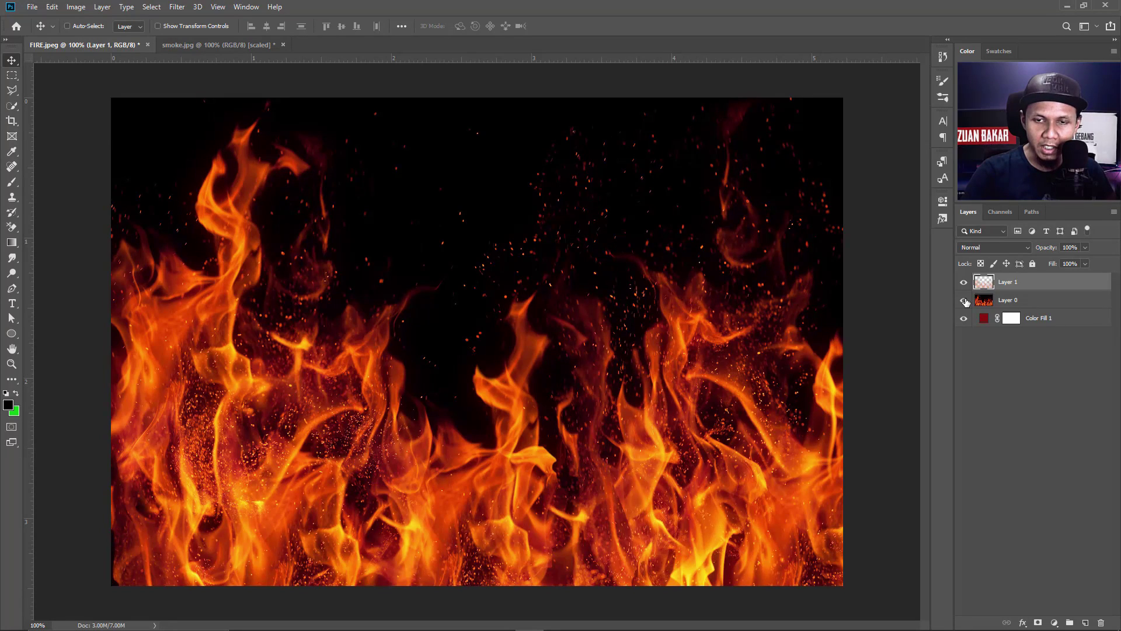
Step: Hide fire Layer 0 and try blue hues for Color Fill 1
left_click(965, 300)
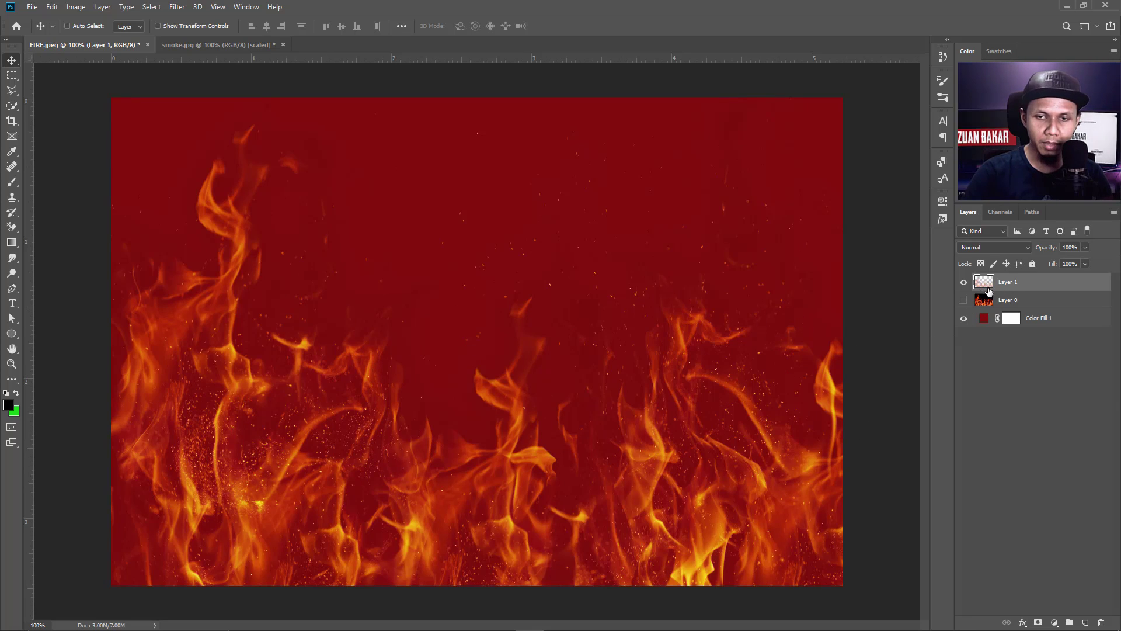
double_click(985, 319)
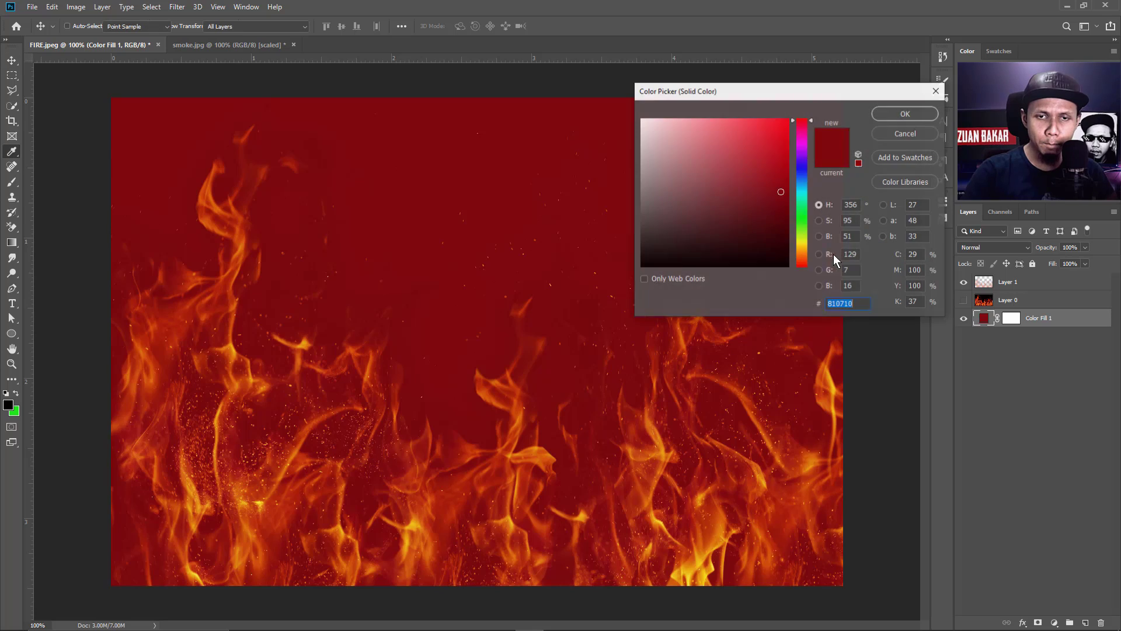
left_click_drag(809, 177, 808, 217)
left_click(765, 193)
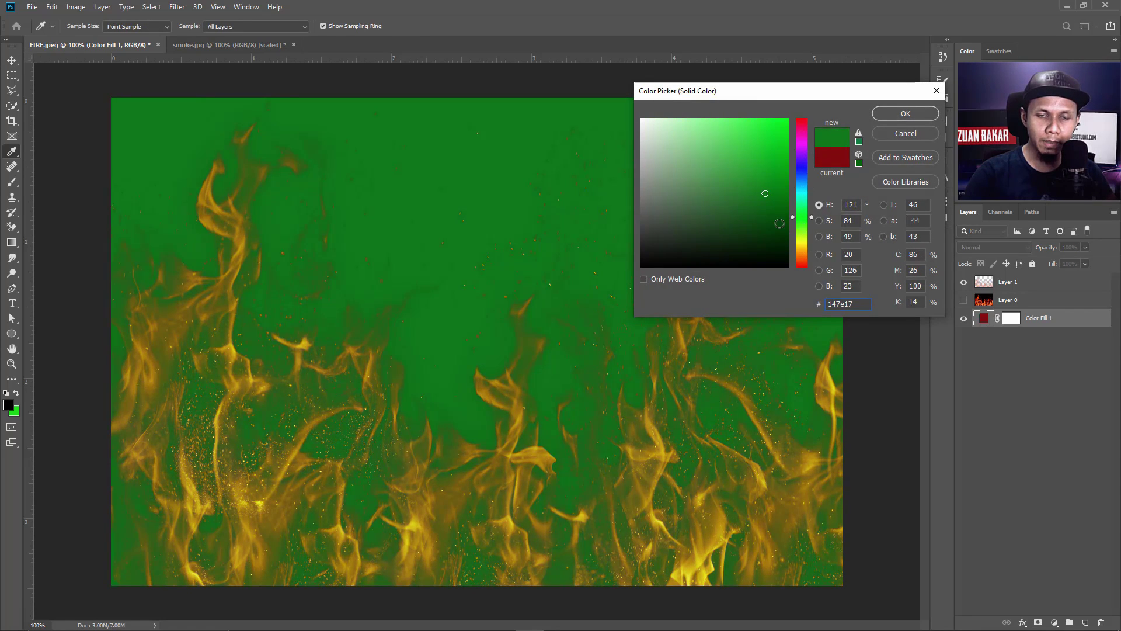
left_click(779, 223)
left_click(803, 184)
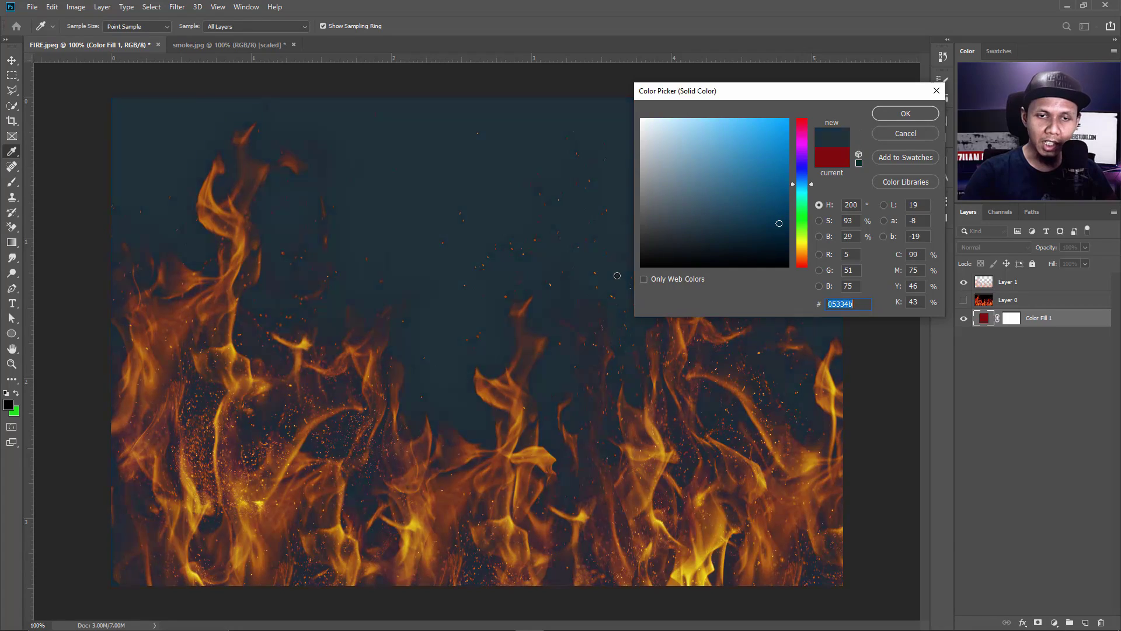
Step: Set the background fill to deep purple #330755 and confirm it
left_click_drag(709, 230, 641, 266)
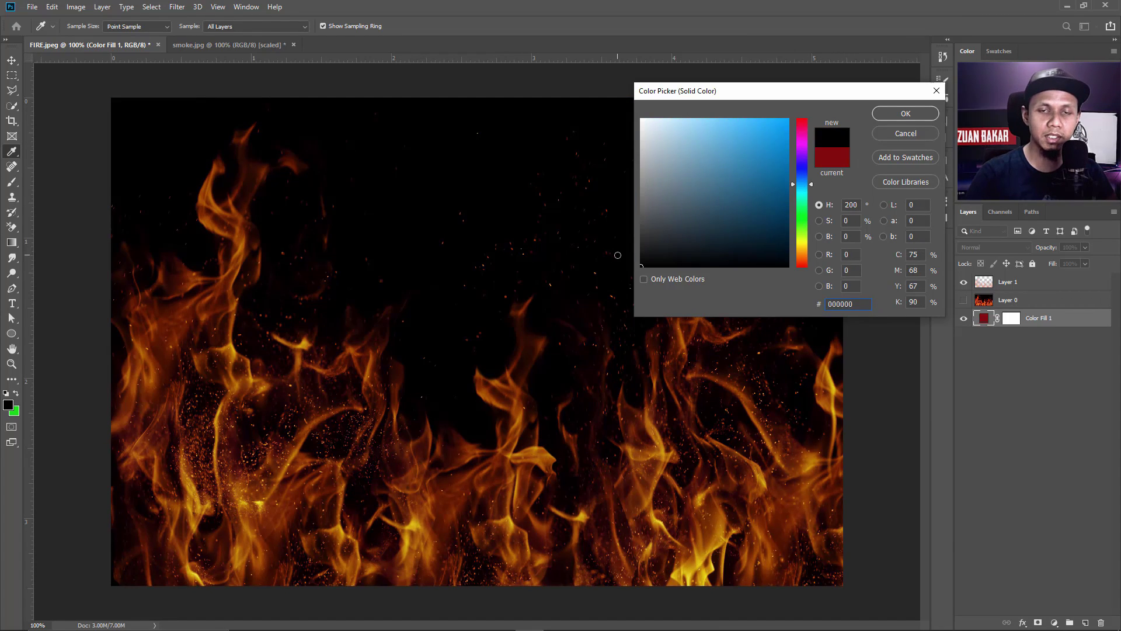
left_click_drag(799, 169, 802, 154)
left_click_drag(747, 223, 699, 260)
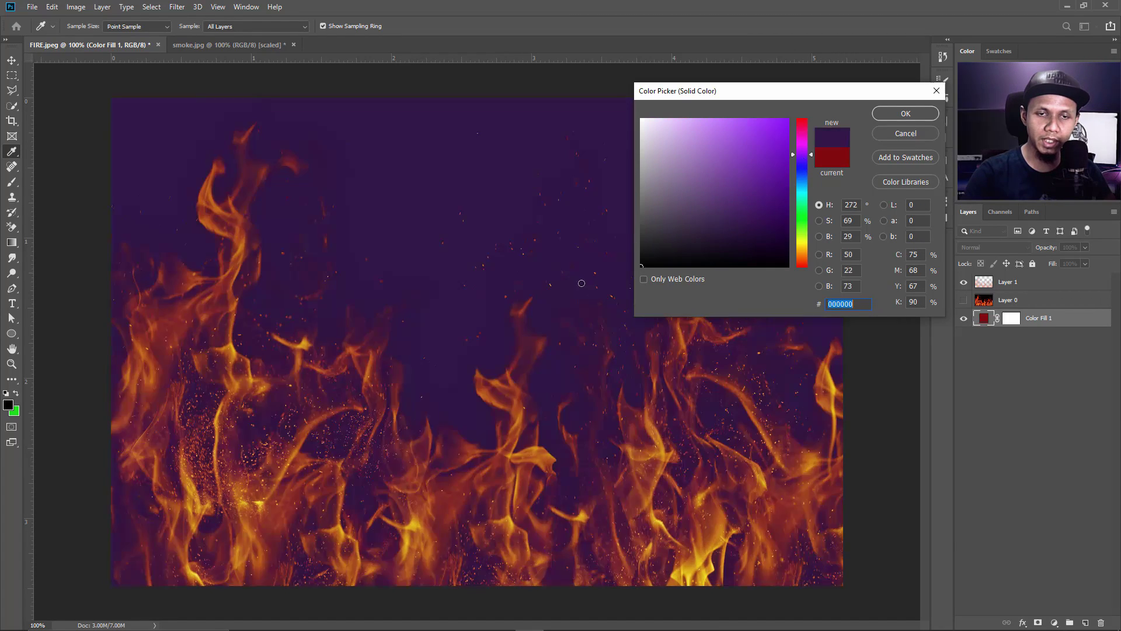
mouse_move(804, 162)
left_mouse_down()
mouse_move(802, 132)
mouse_move(803, 153)
left_mouse_up()
left_click(781, 217)
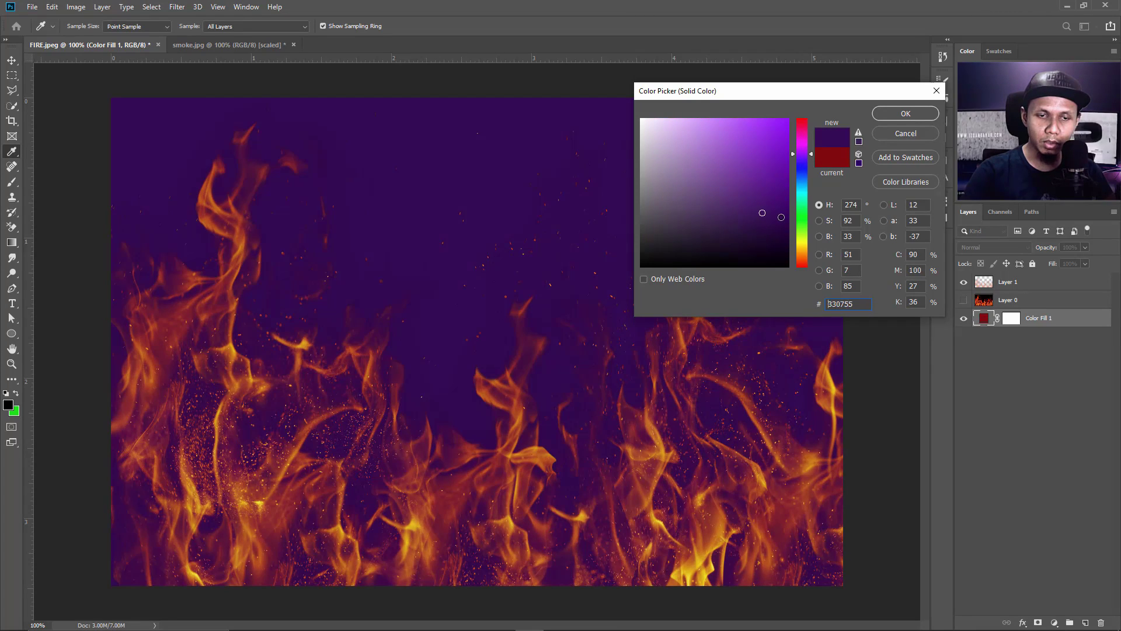
key("Return")
key("v")
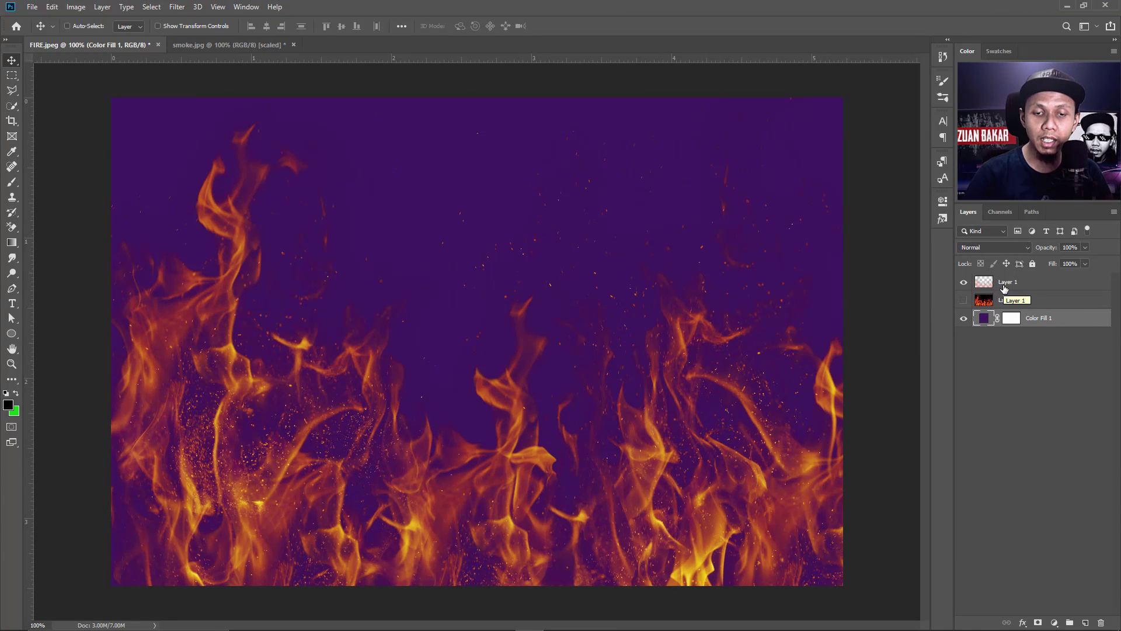
Step: Duplicate flames Layer 1 and toggle the copy to compare brightness
left_click(1075, 276)
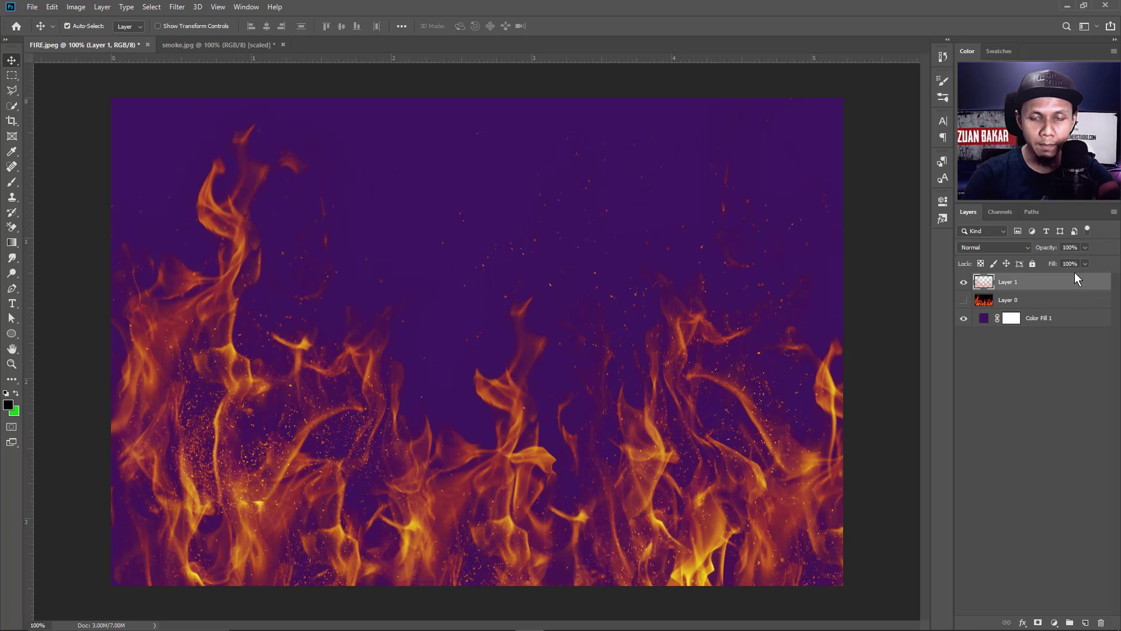
key("ctrl+j")
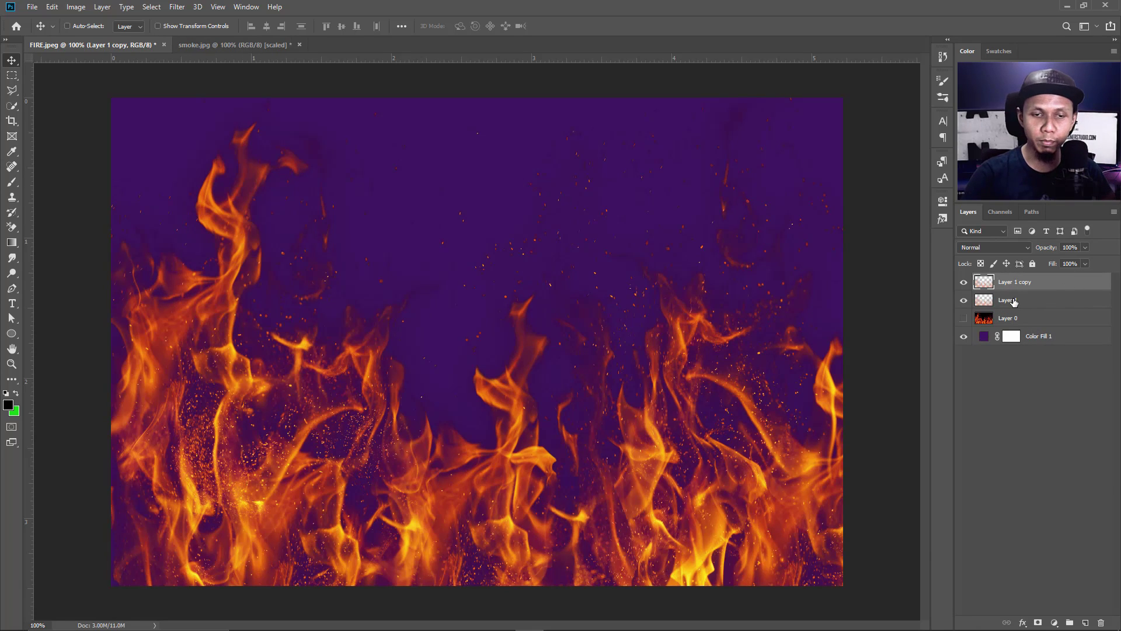
left_click(964, 282)
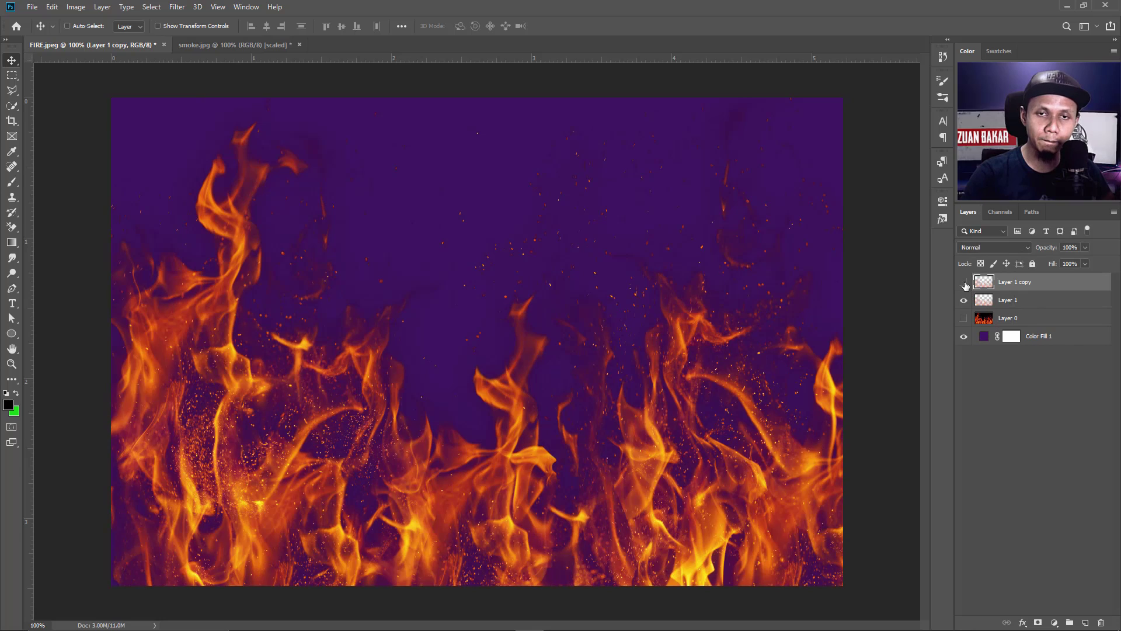
left_click(964, 283)
left_click(964, 283)
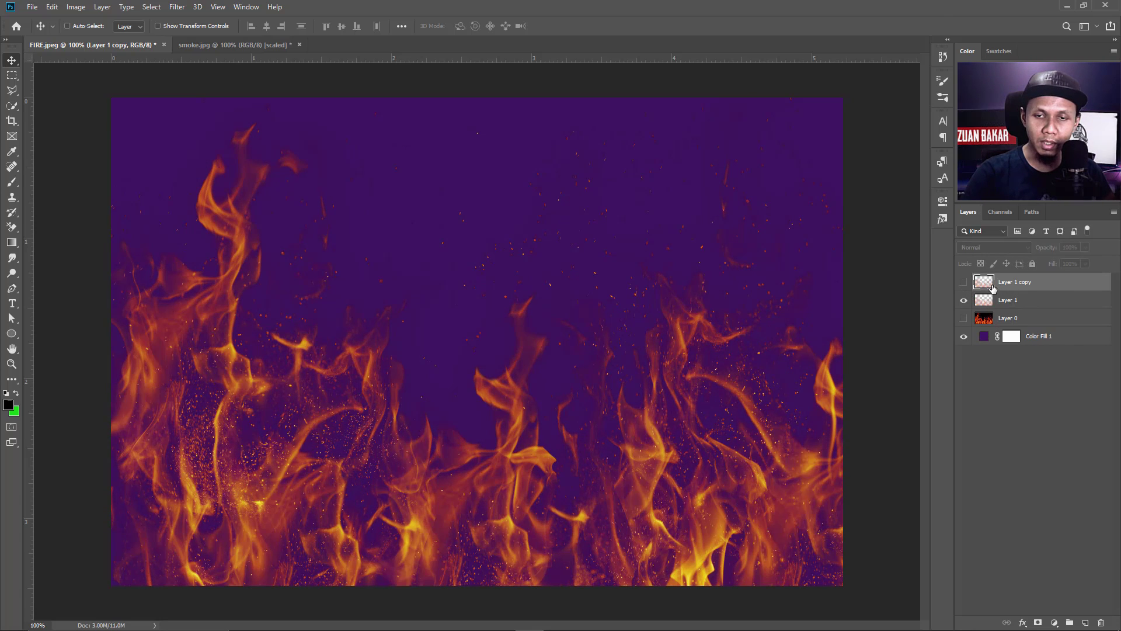
left_click(964, 282)
Step: Try a clipped Hue/Saturation green recolour on the copy, then delete it
left_click(1054, 624)
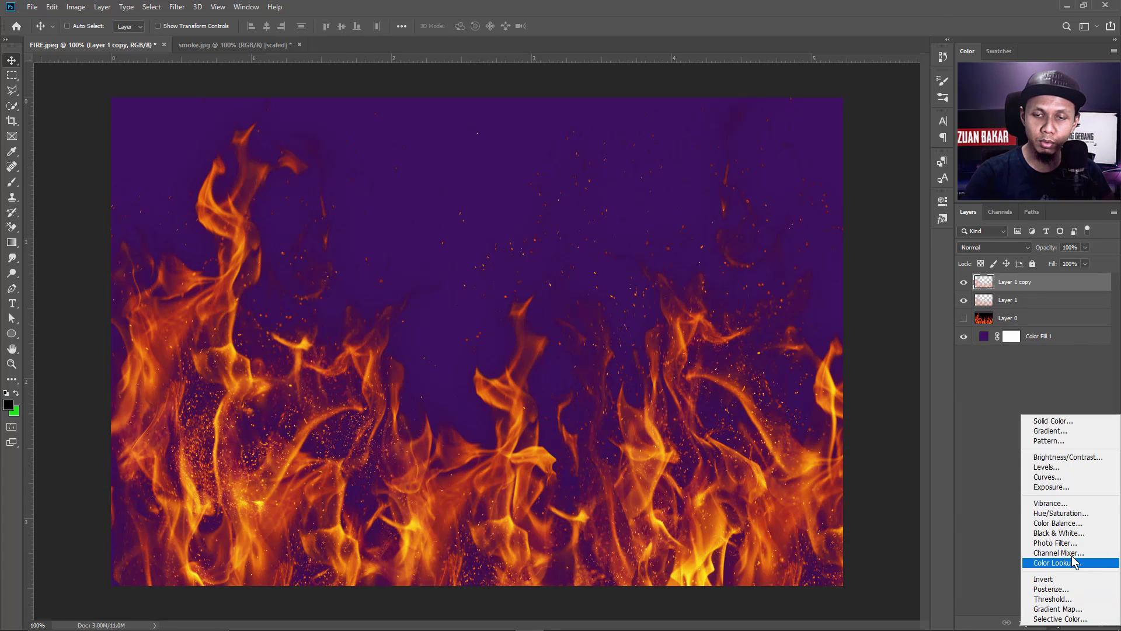
left_click(1042, 510)
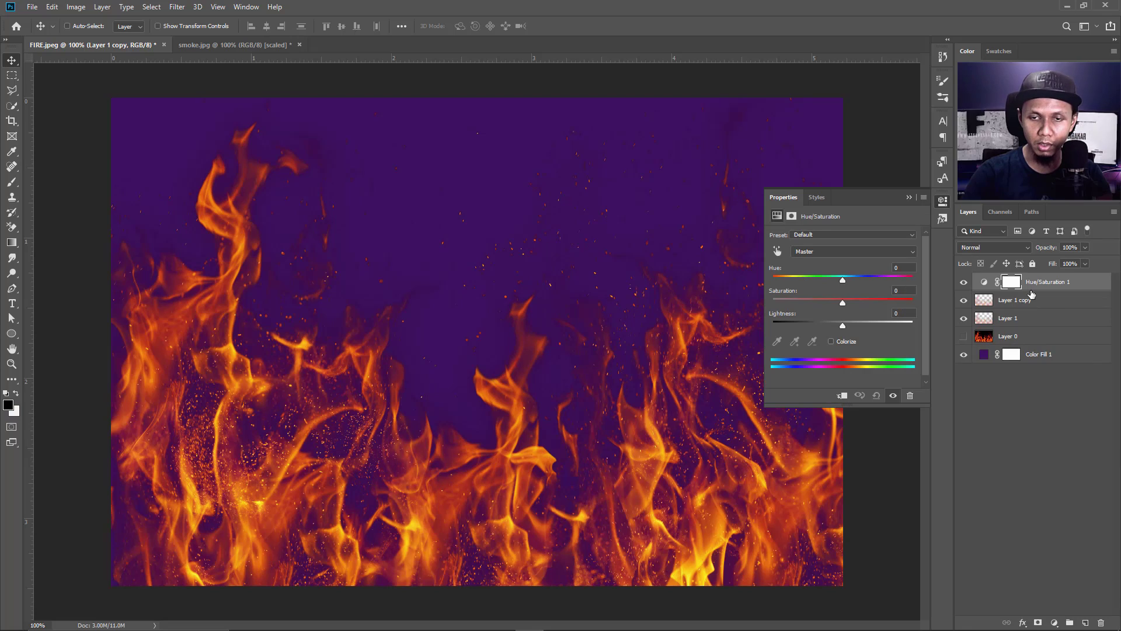
left_click(1029, 286, "alt")
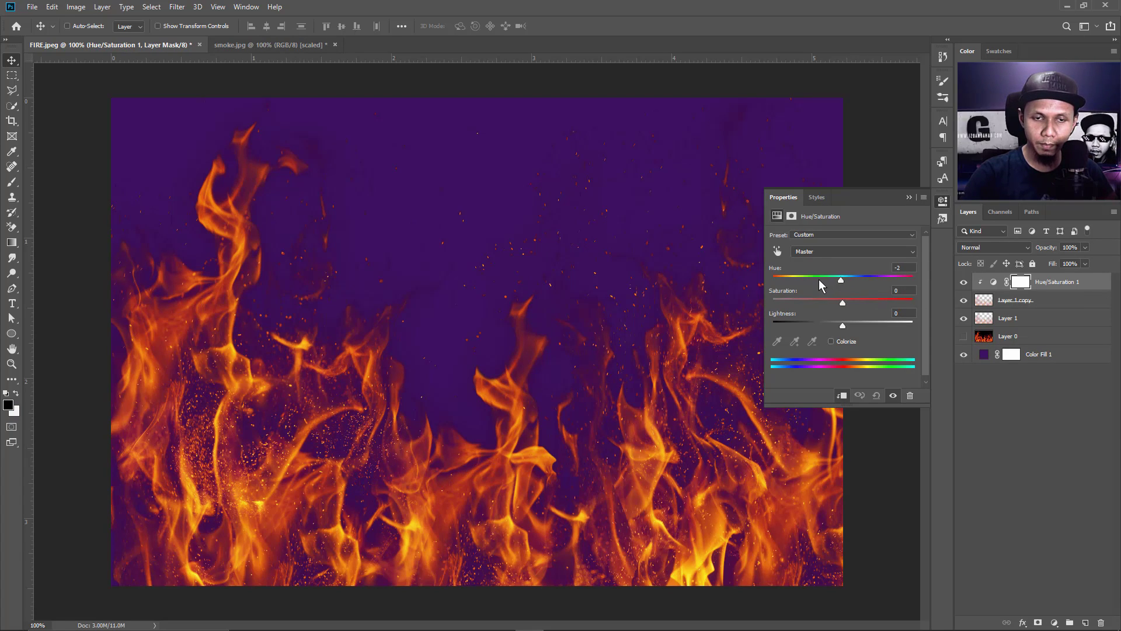
mouse_move(819, 285)
left_mouse_down()
mouse_move(892, 282)
mouse_move(885, 303)
left_mouse_up()
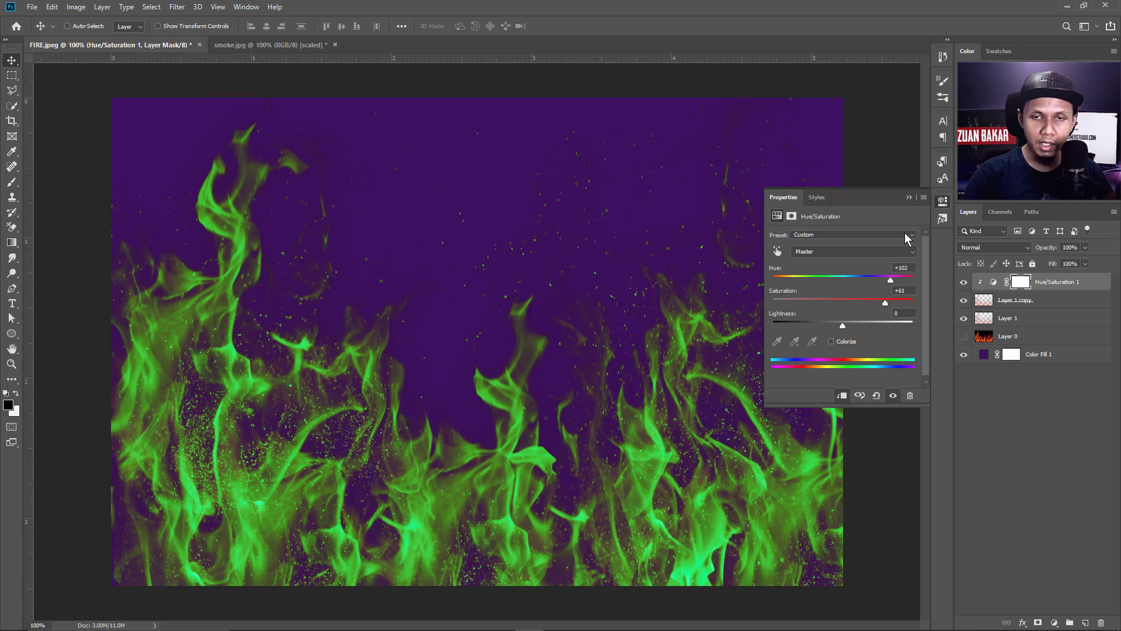
left_click(909, 197)
left_click(1050, 282)
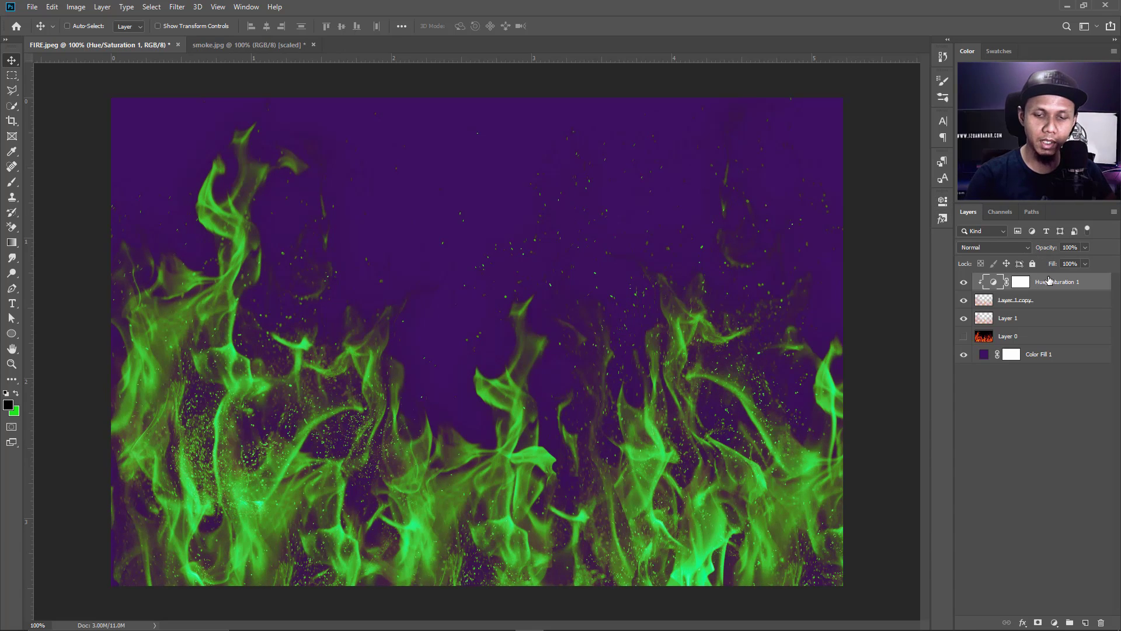
key("Delete")
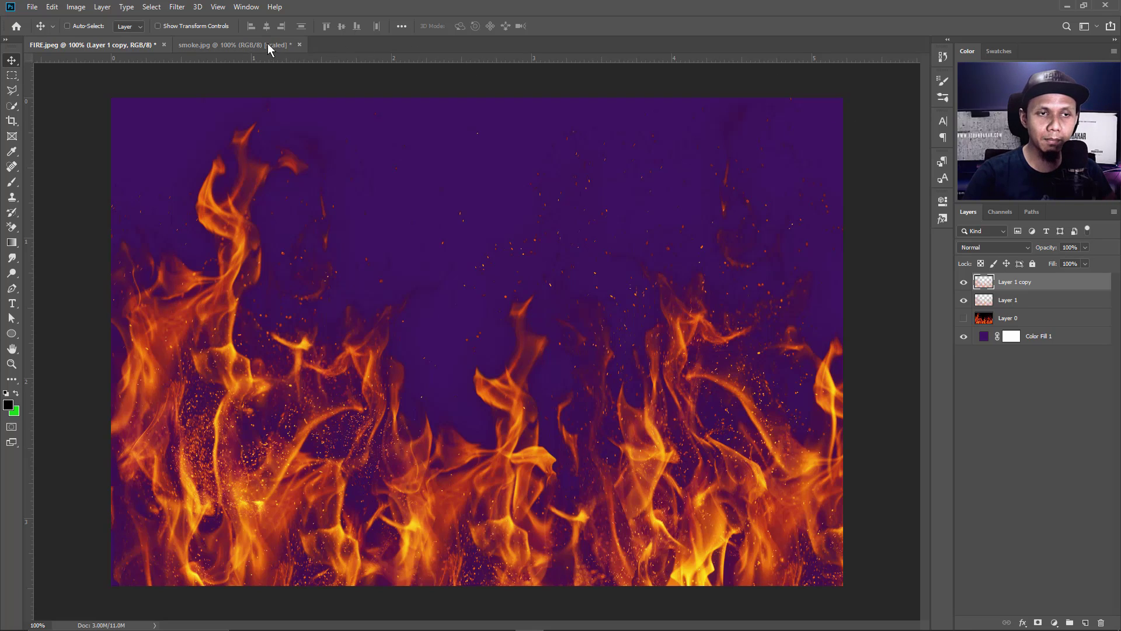
Step: In smoke.jpg, copy the luminosity-selected smoke from Layer 0 to Layer 1 and hide Layer 0
left_click(252, 46)
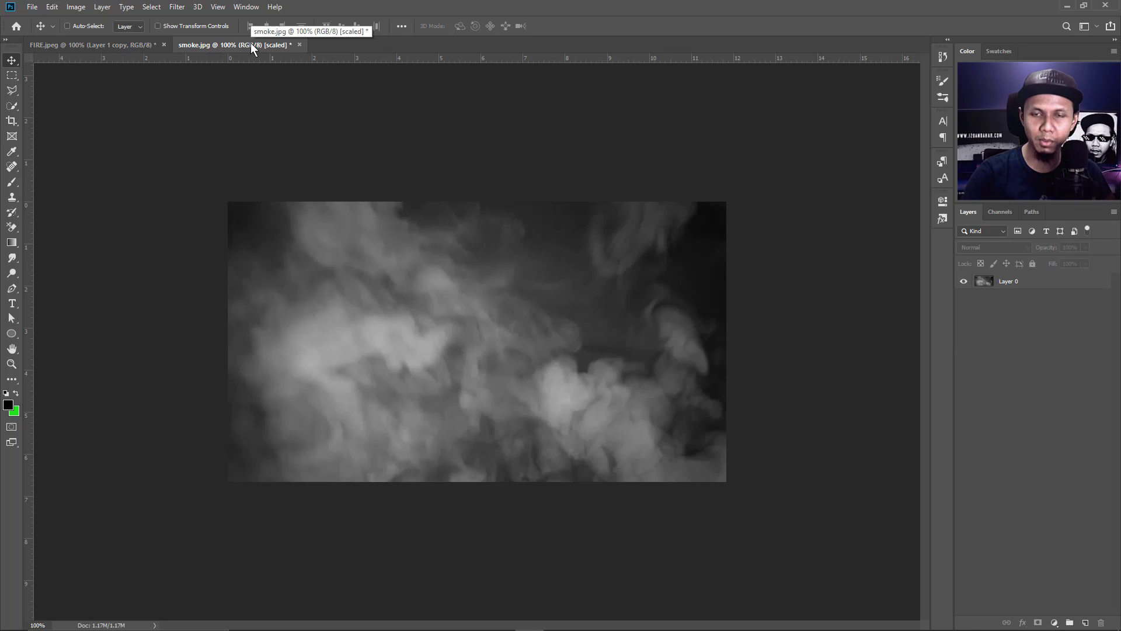
left_click(998, 216)
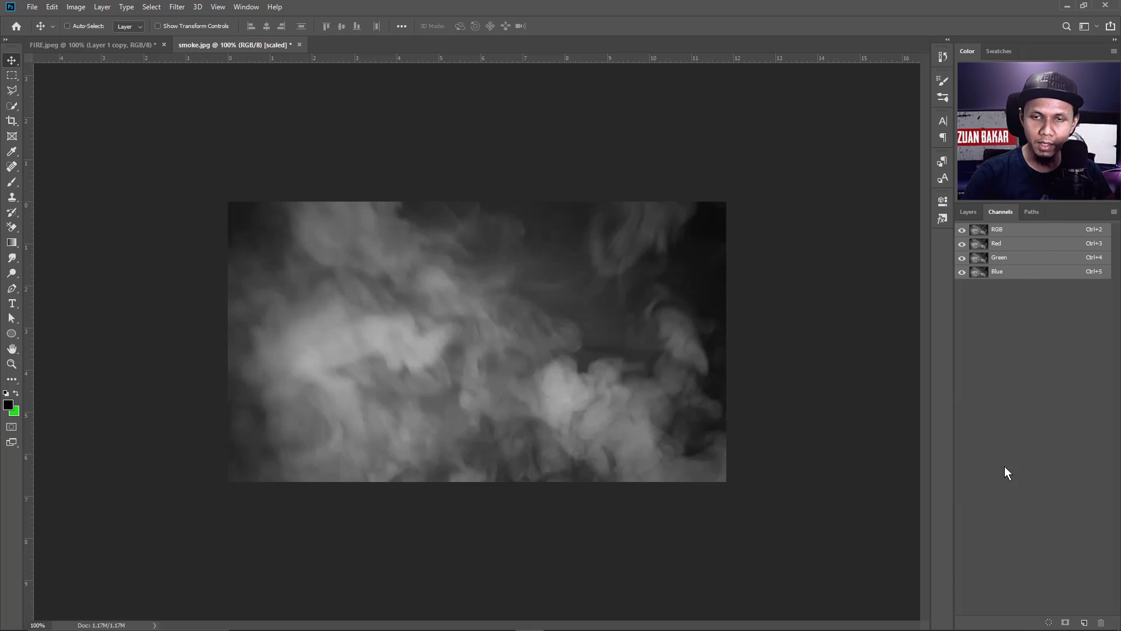
left_click(1049, 621)
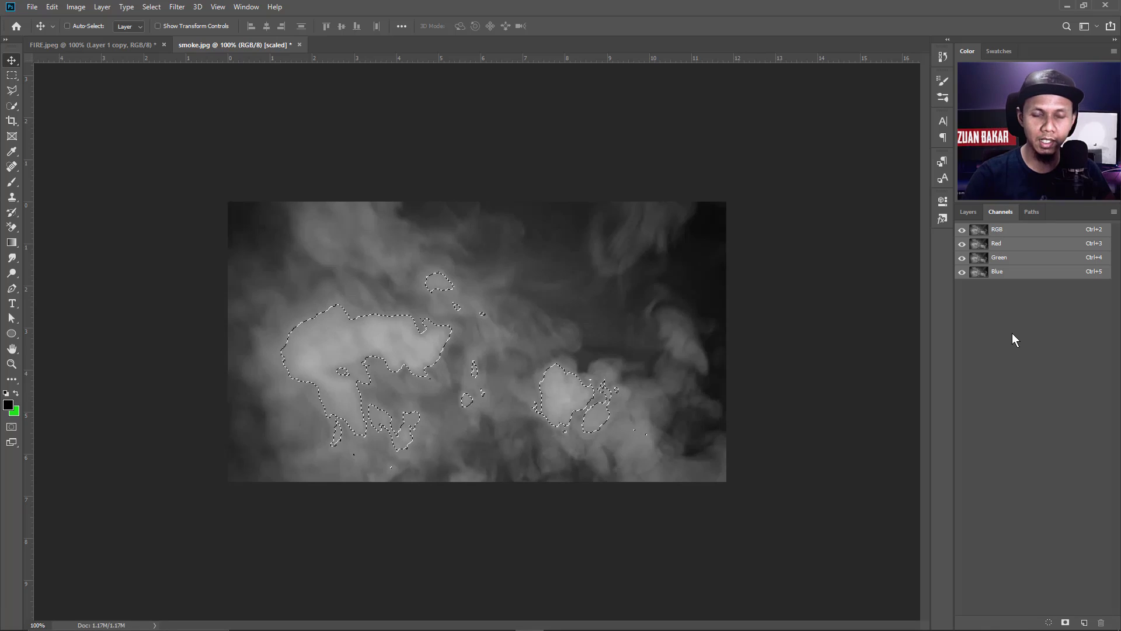
left_click(967, 213)
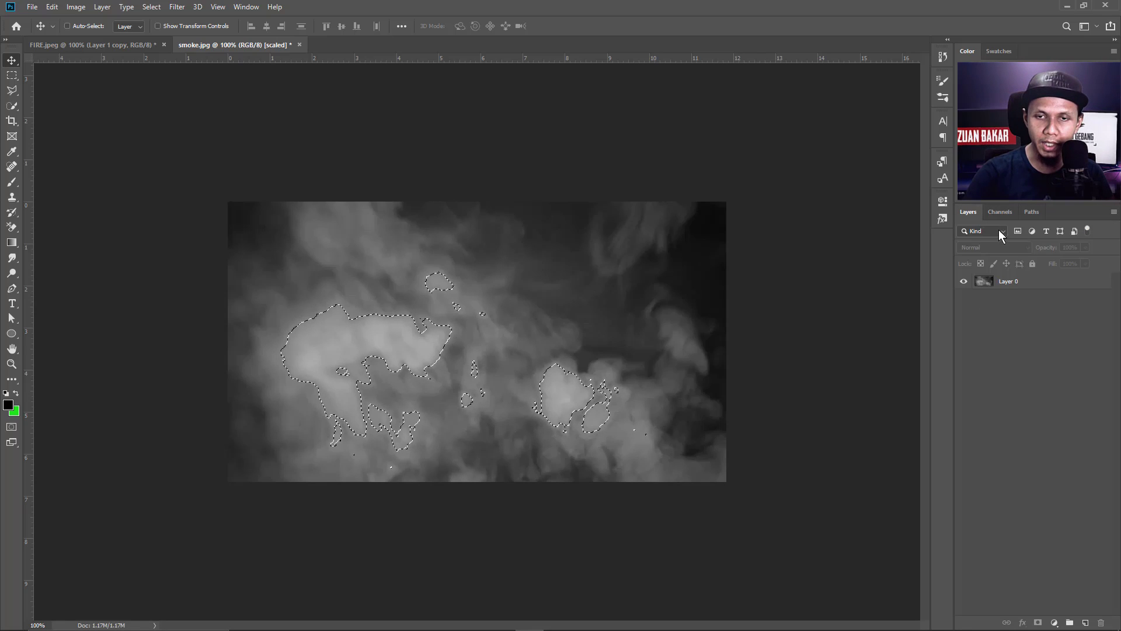
left_click(1050, 286)
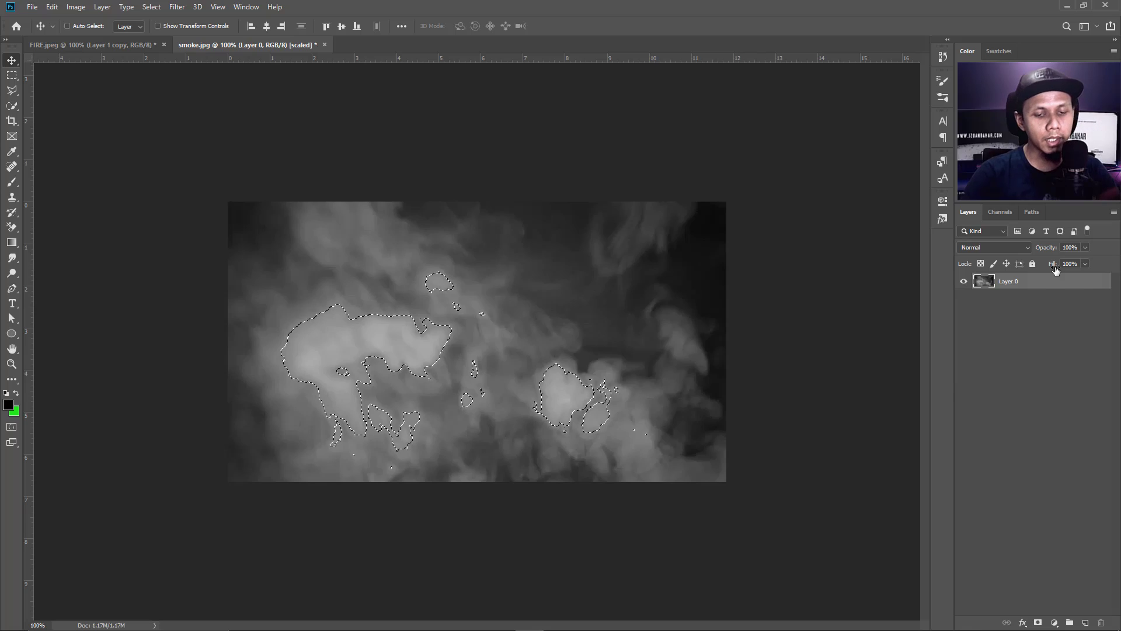
key("ctrl+j")
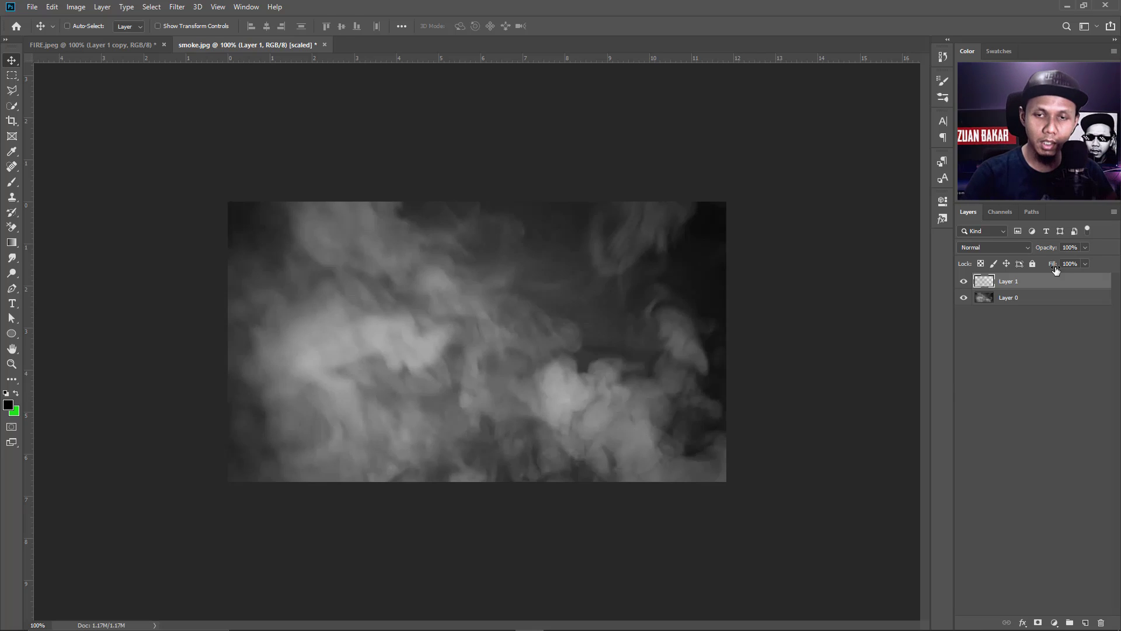
left_click(963, 298)
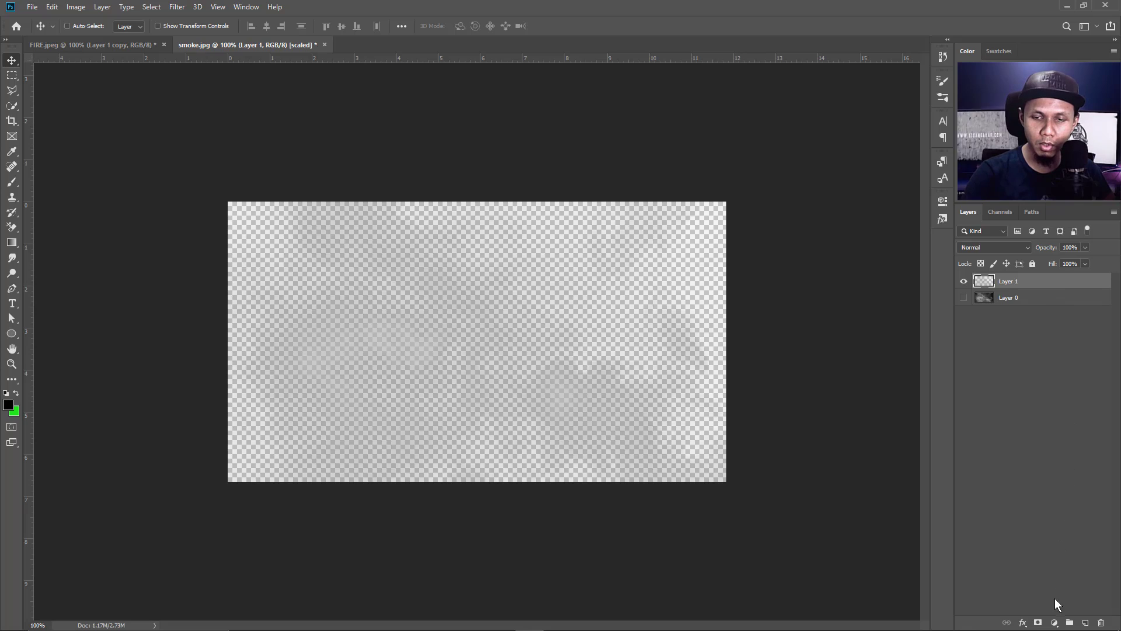
Step: Add a #7e0202 dark red fill layer beneath smoke Layer 1, then reselect Layer 1
left_click(1055, 623)
left_click(1056, 417)
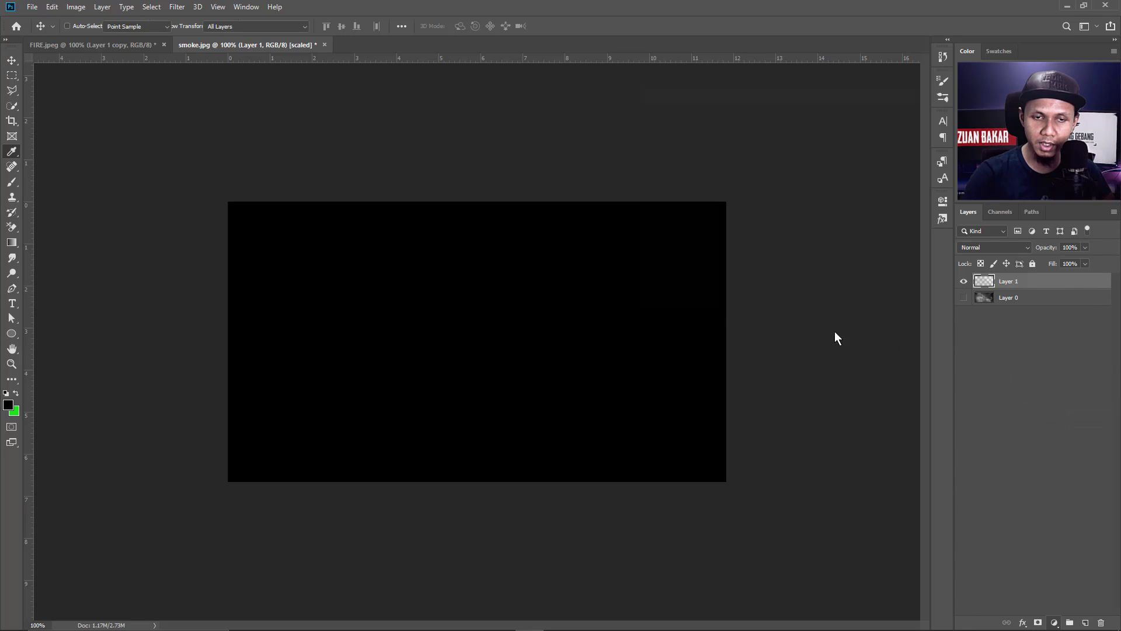
left_click(786, 193)
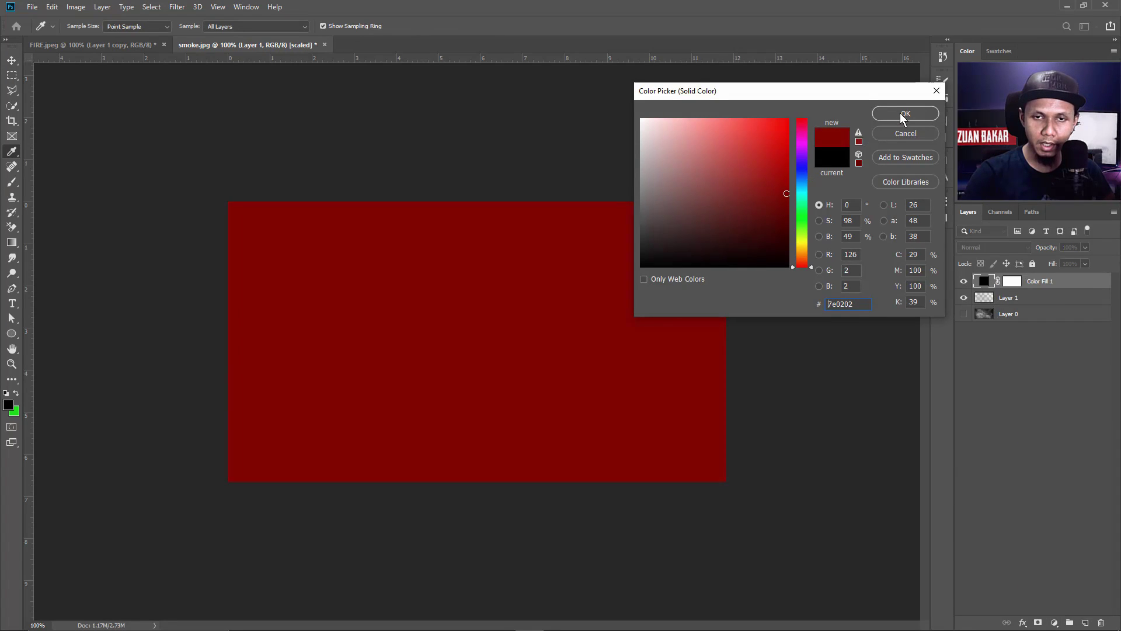
key("Return")
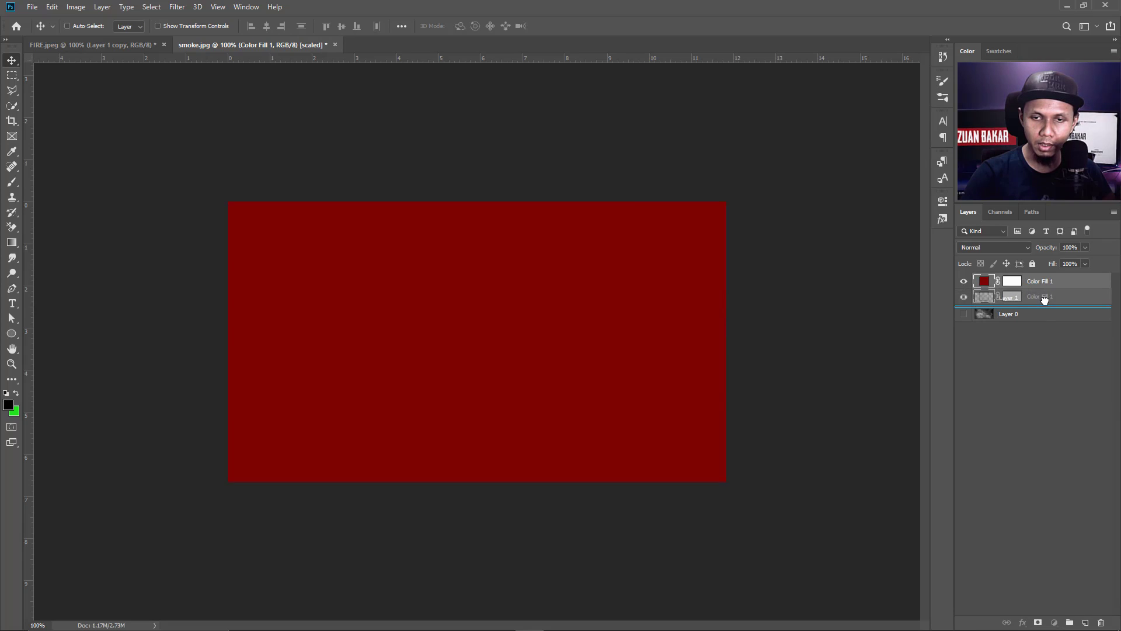
left_click_drag(1042, 282, 1045, 300)
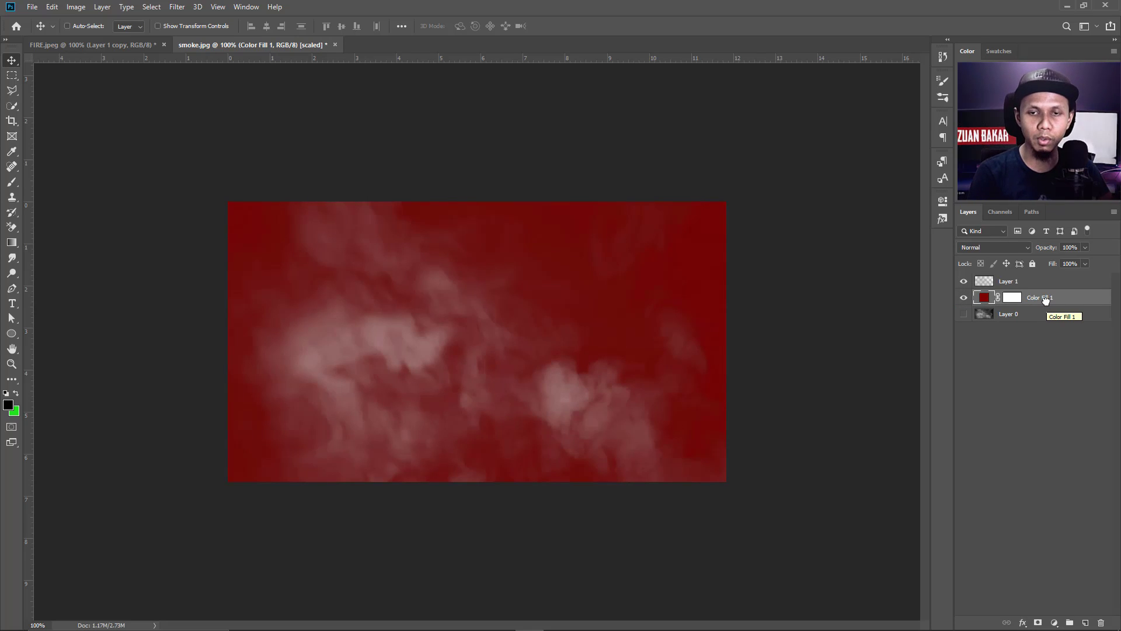
left_click(963, 280)
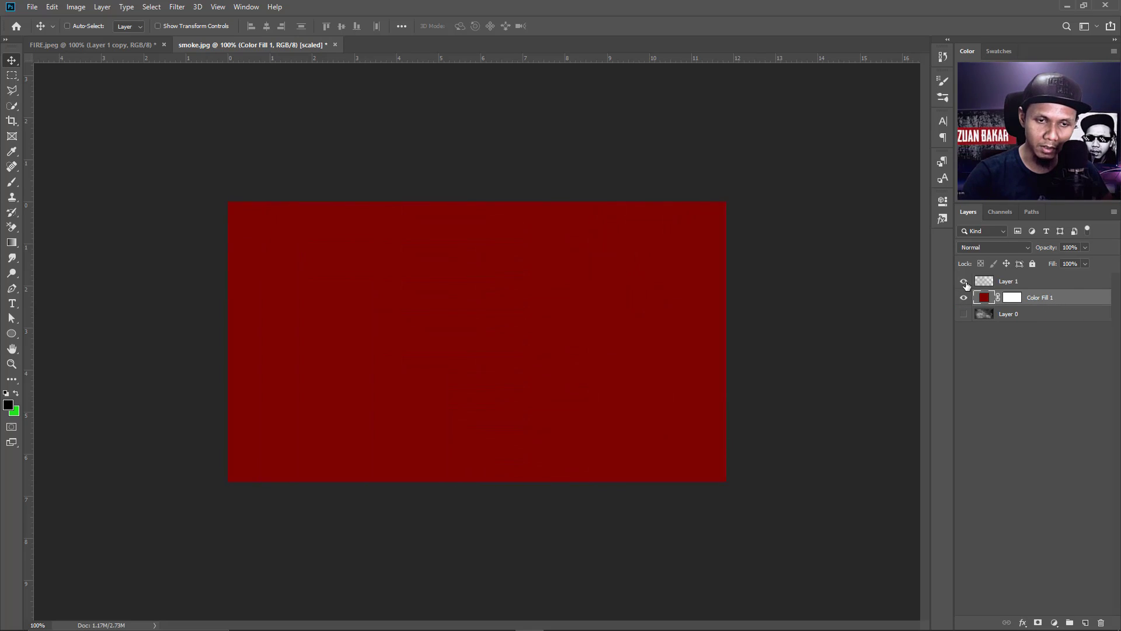
left_click(1076, 283)
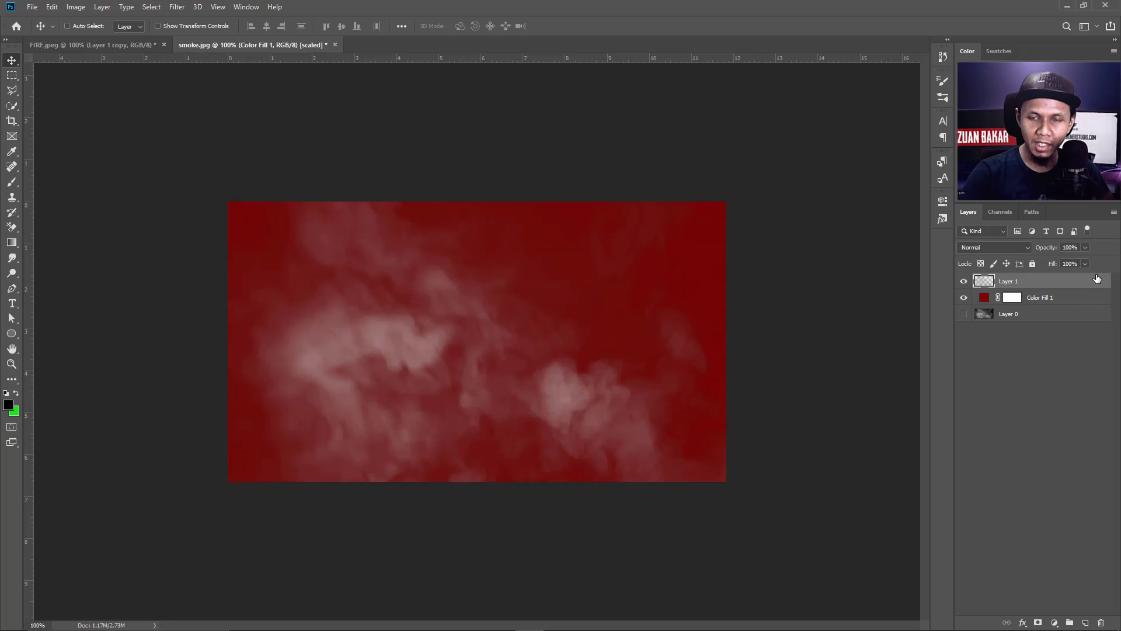
Step: Open Layer 1's layer style and enable a Color Overlay
key("h")
double_click(1095, 281)
left_click_drag(847, 172, 945, 29)
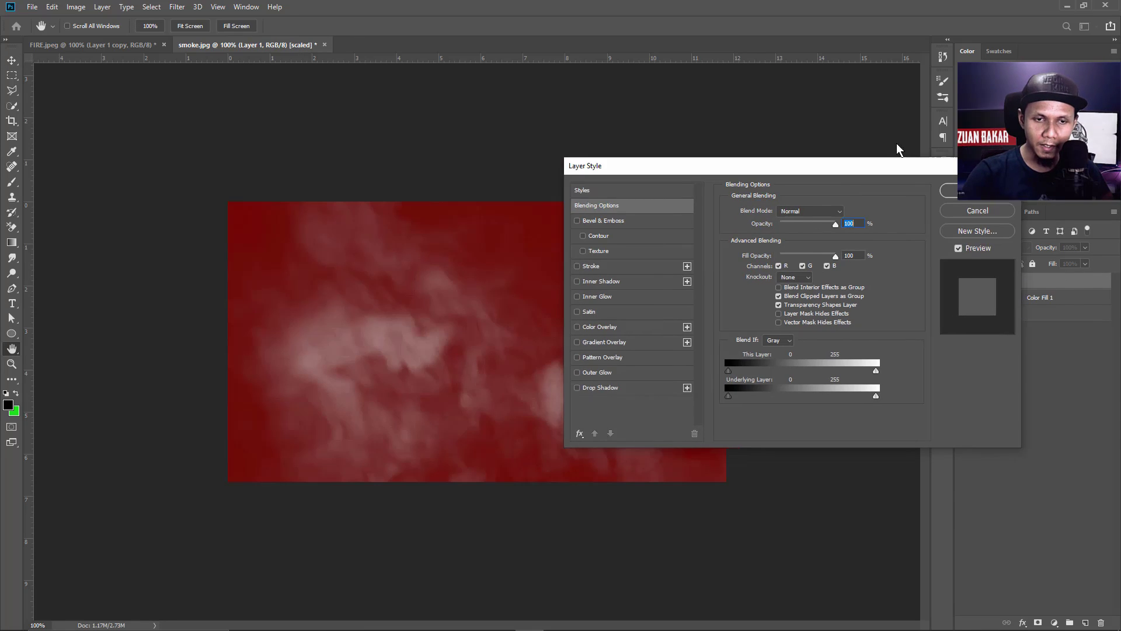
left_click(684, 188)
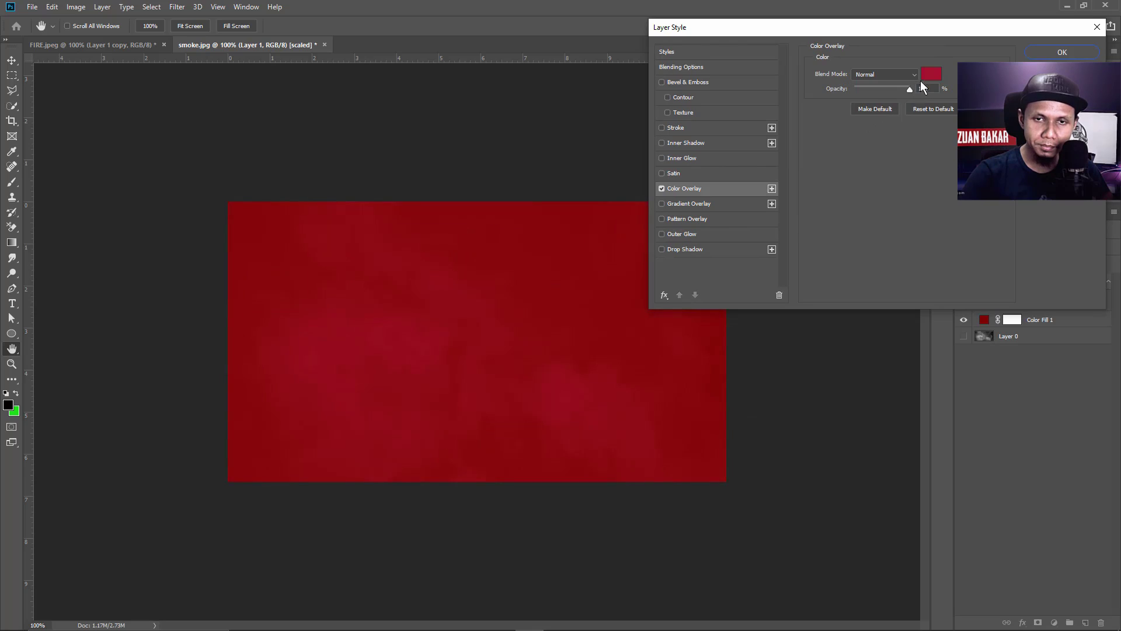
left_click(931, 73)
Step: Try dark red and green, then set the overlay colour to bright magenta pink
left_click(770, 242)
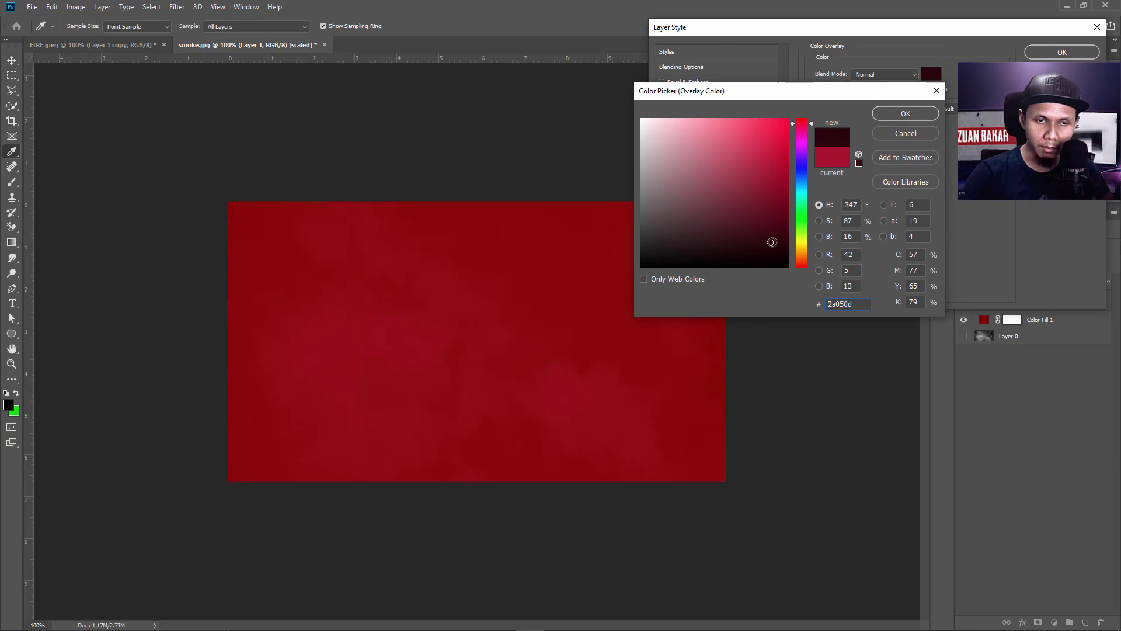
left_click(780, 263)
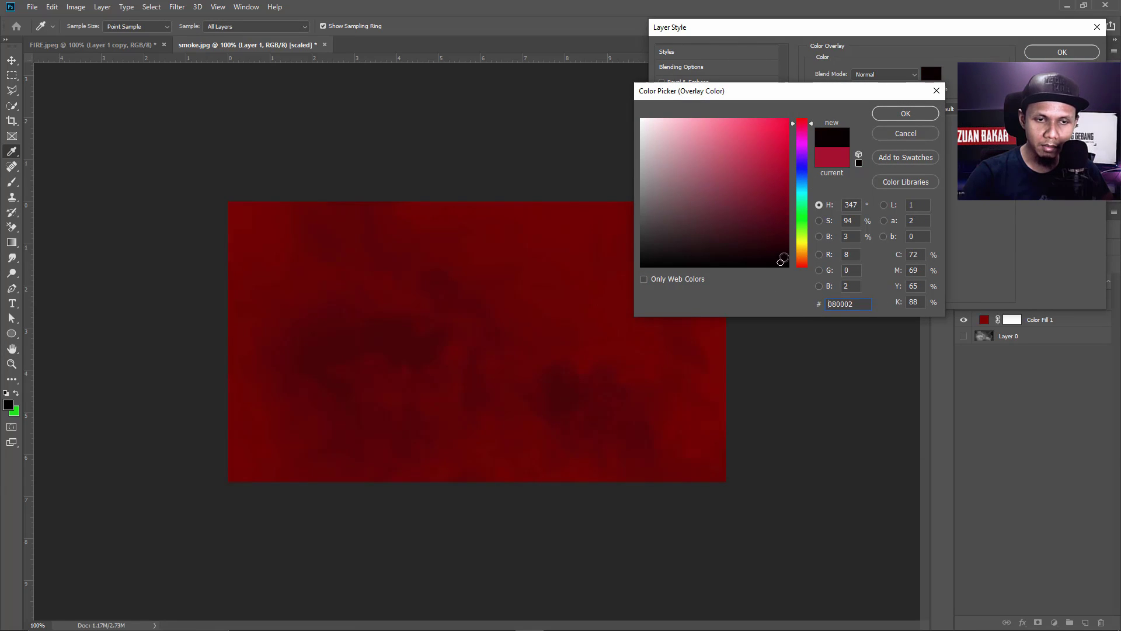
left_click(802, 222)
left_click(788, 164)
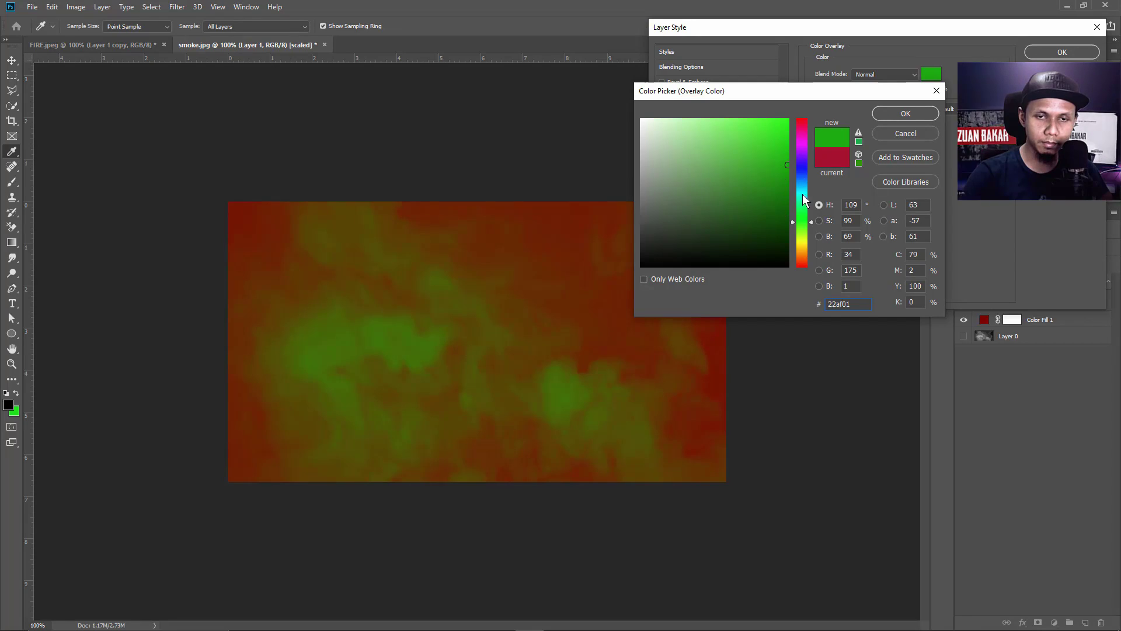
left_click(803, 241)
left_click(802, 144)
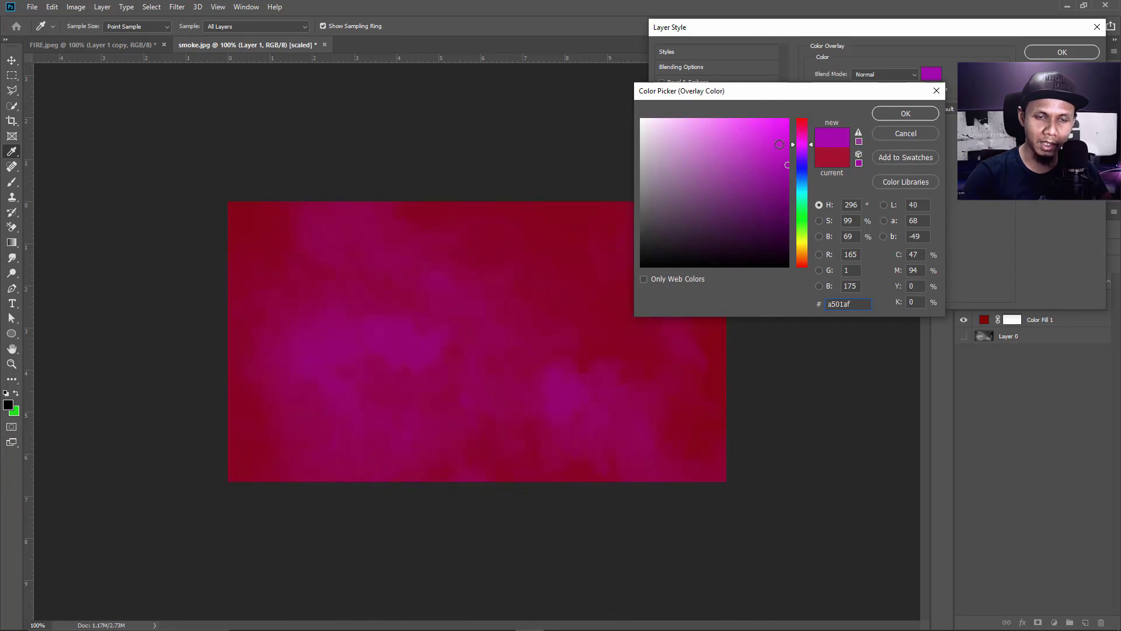
left_click(779, 136)
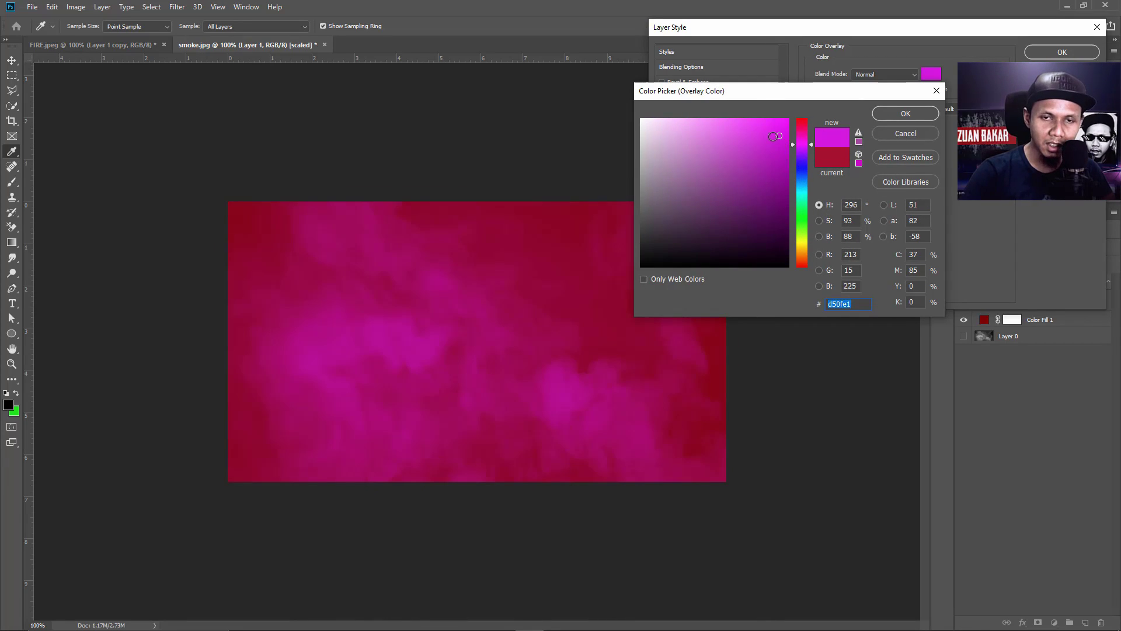
left_click(759, 123)
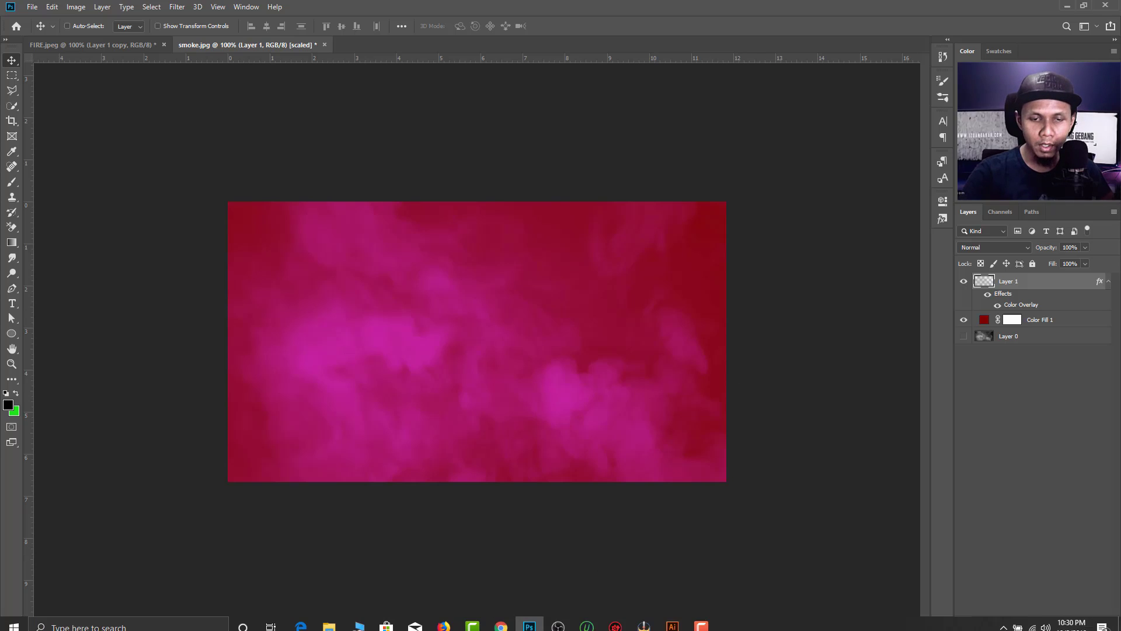
Step: Switch to the FIRE.jpeg document in Illustrator from the taskbar
left_click(673, 622)
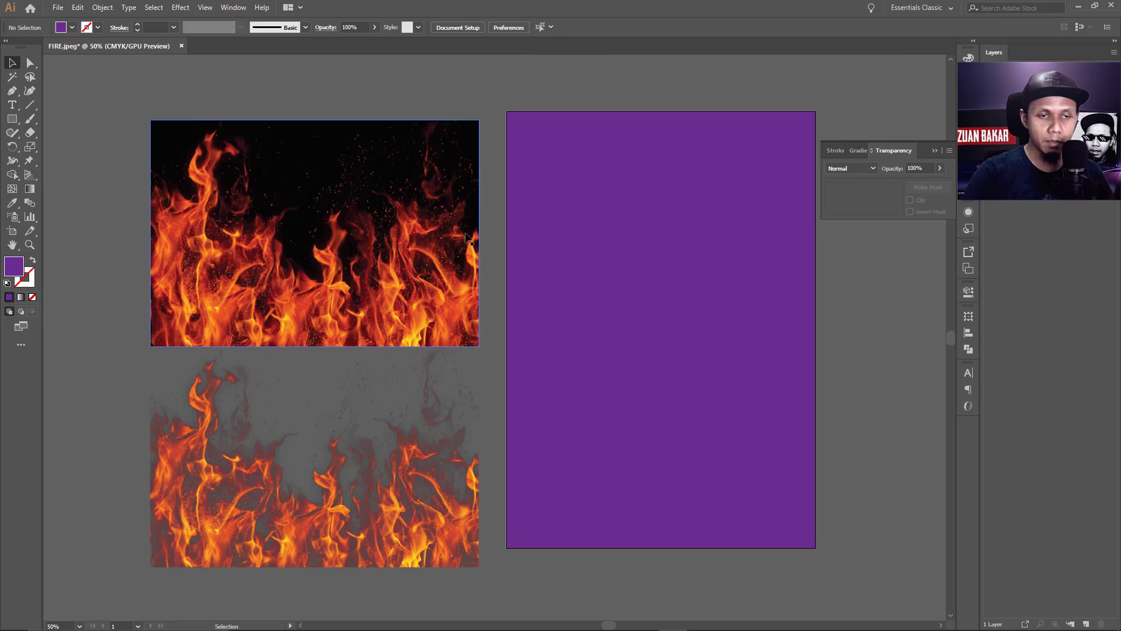
mouse_move(374, 229)
left_mouse_down()
mouse_move(730, 337)
mouse_move(695, 303)
left_mouse_up()
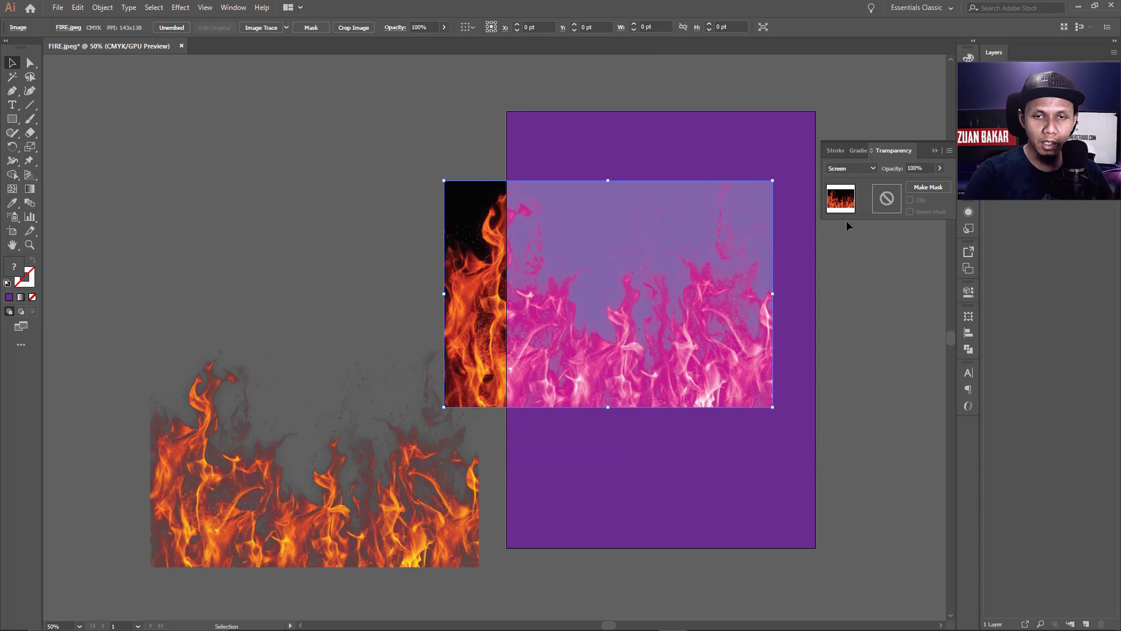
left_click_drag(390, 266, 191, 226)
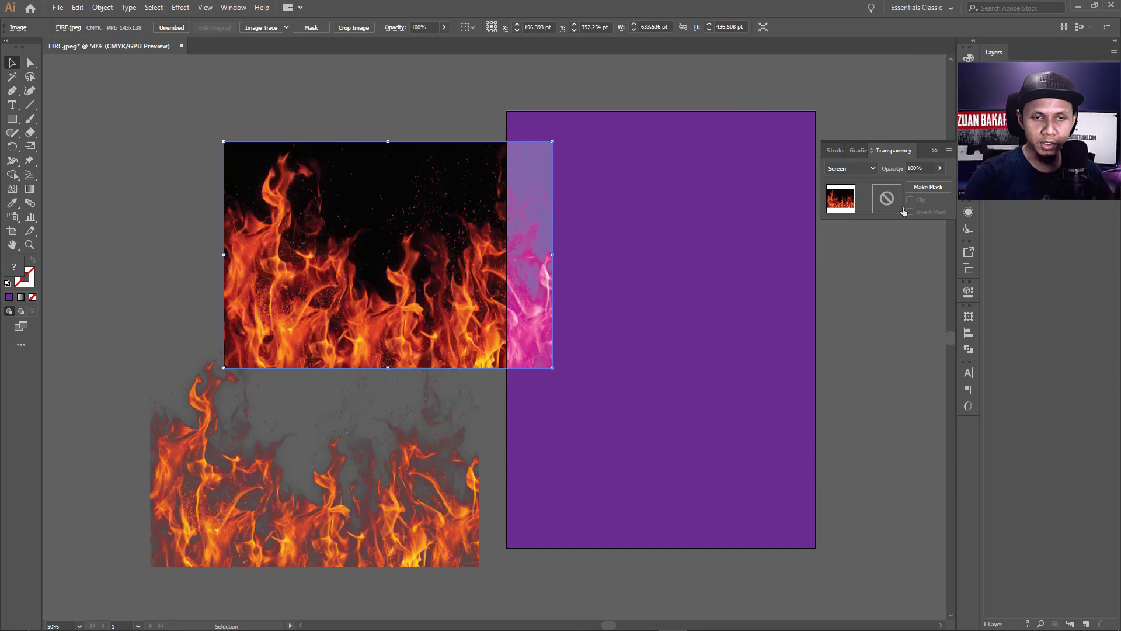
left_click(864, 169)
left_click(858, 180)
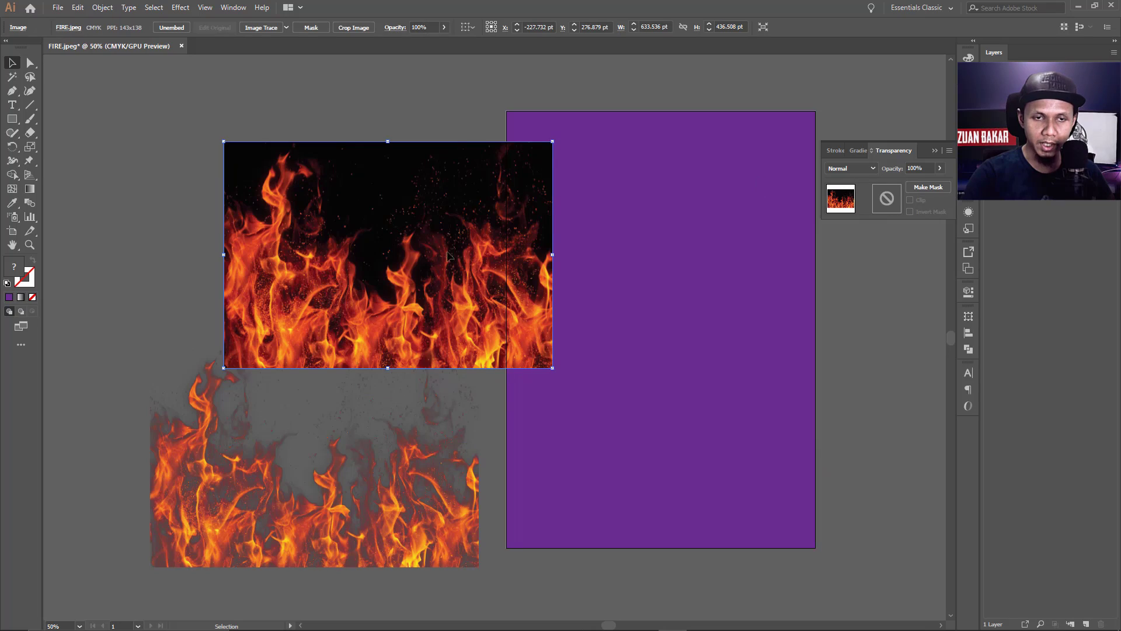
left_click_drag(448, 255, 714, 307)
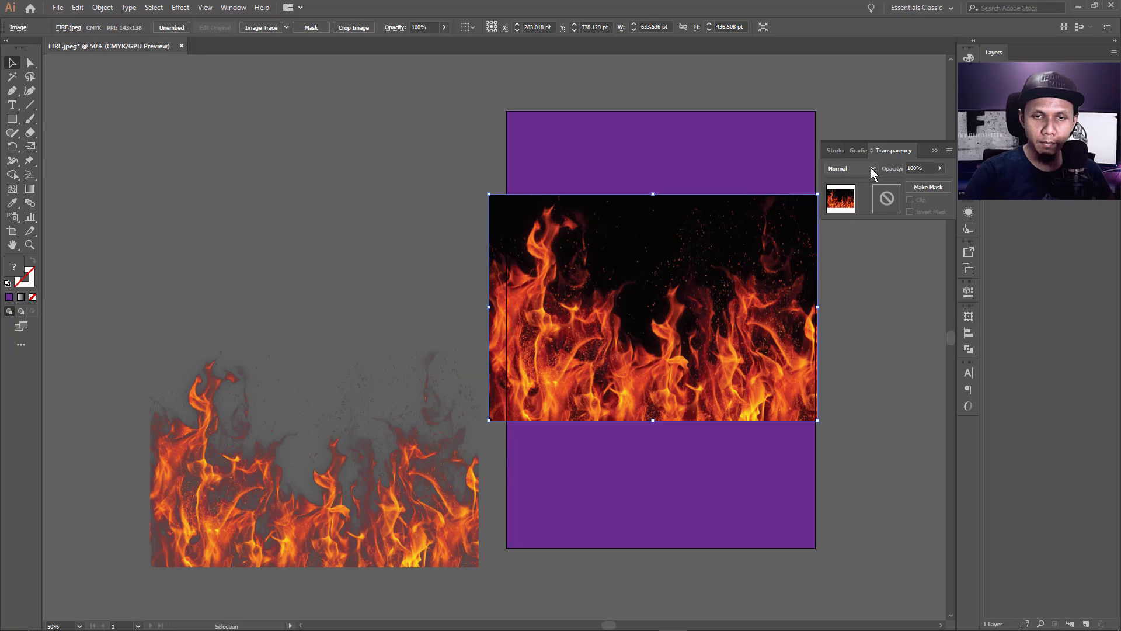
left_click(871, 168)
left_click(860, 250)
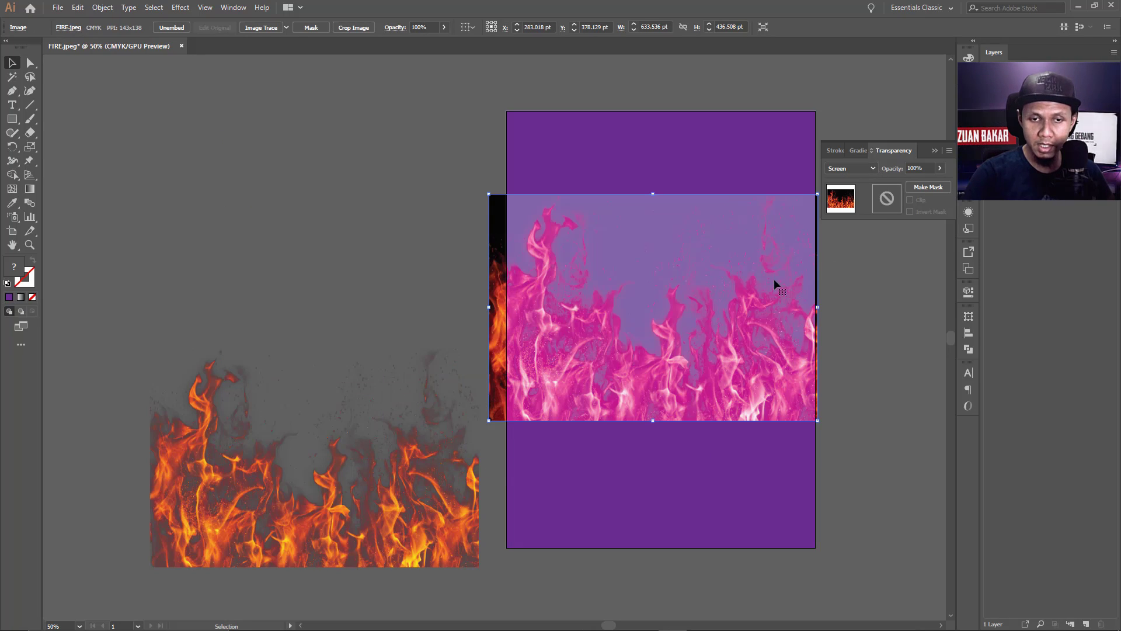
mouse_move(774, 280)
left_mouse_down()
mouse_move(760, 327)
mouse_move(736, 334)
left_mouse_up()
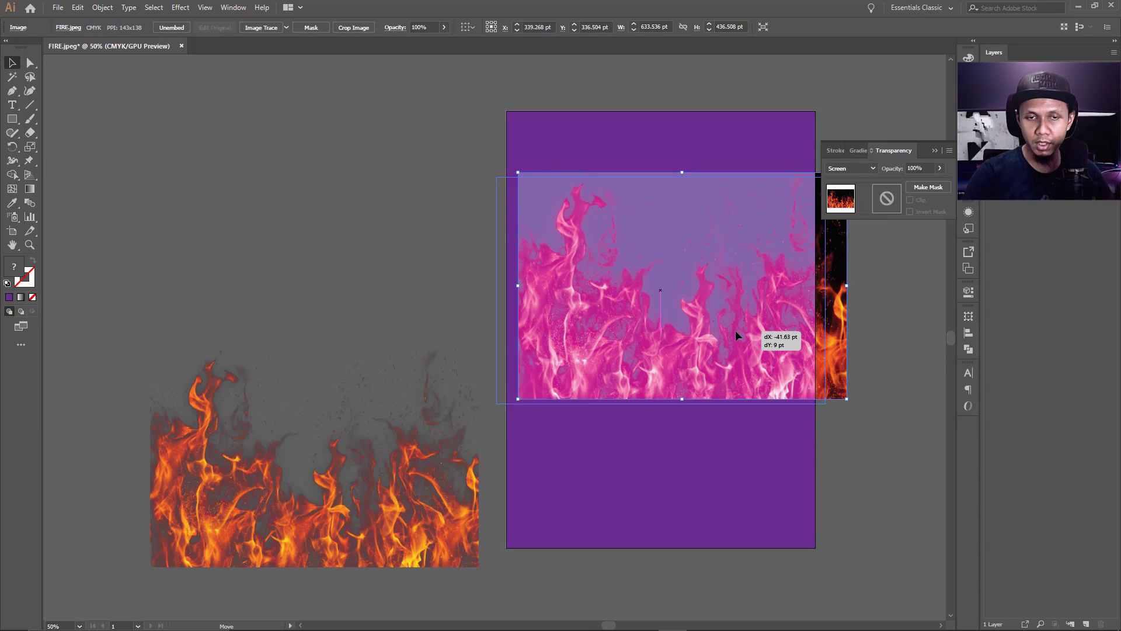
left_click_drag(735, 330, 371, 236)
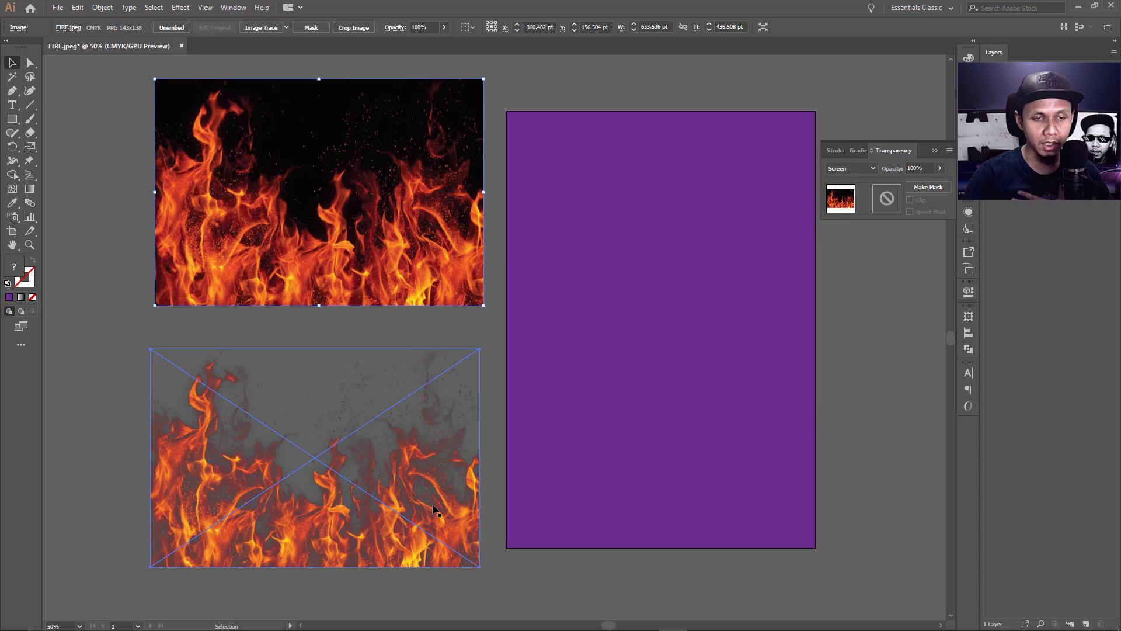
Step: Place fire.png along the purple artboard's bottom edge and view it at 100% zoom
mouse_move(435, 510)
left_mouse_down()
mouse_move(763, 421)
mouse_move(779, 406)
mouse_move(765, 453)
left_mouse_up()
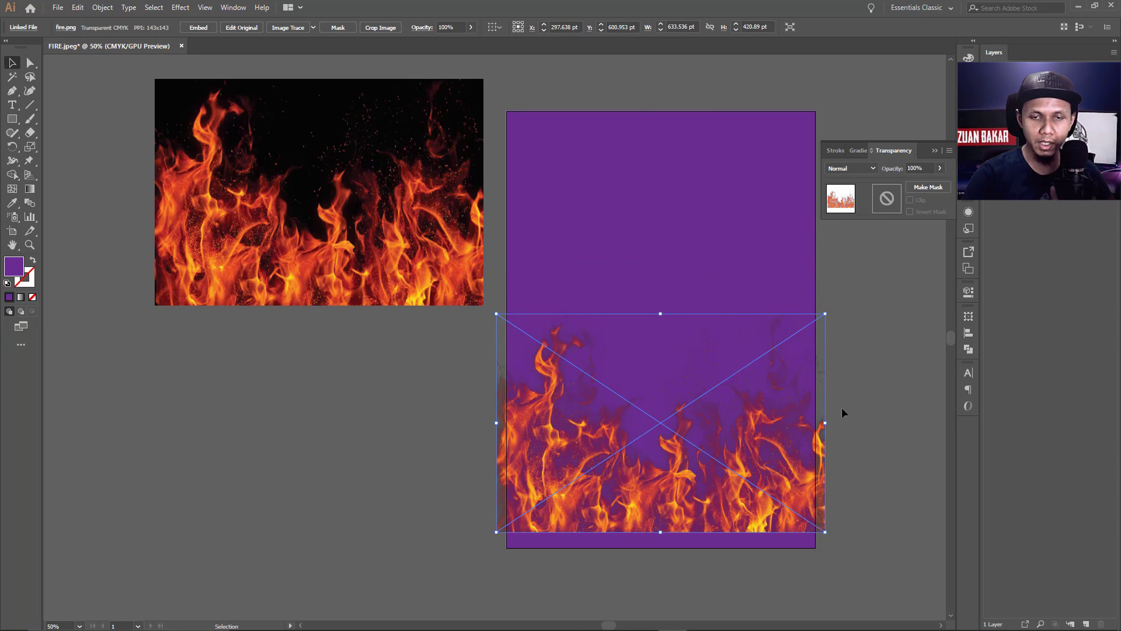
left_click(842, 408)
key("ctrl+1")
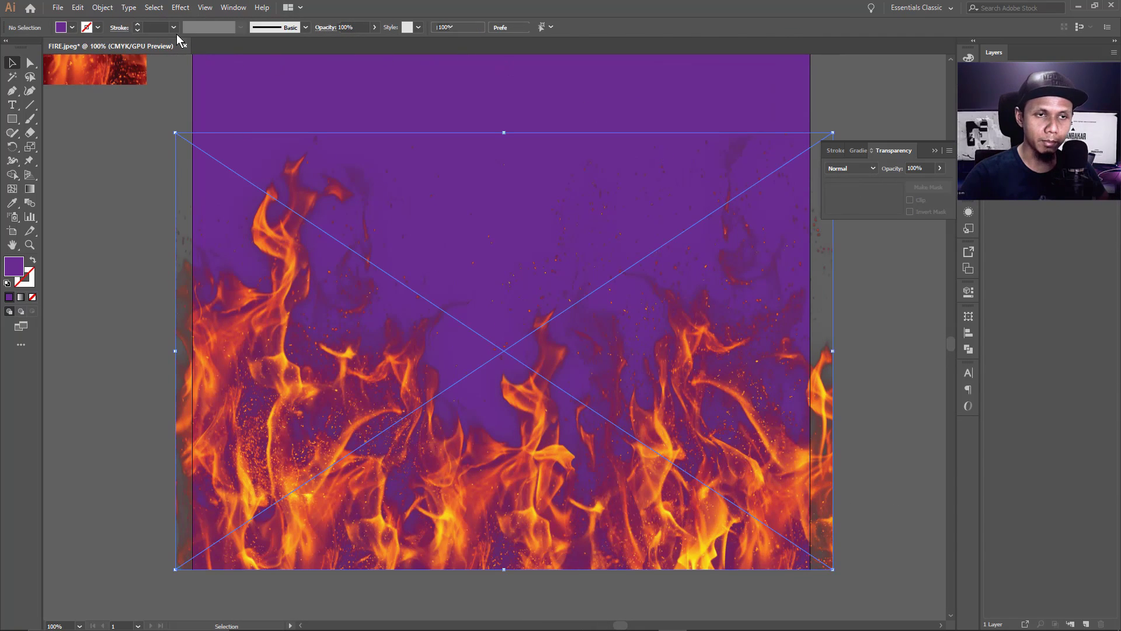